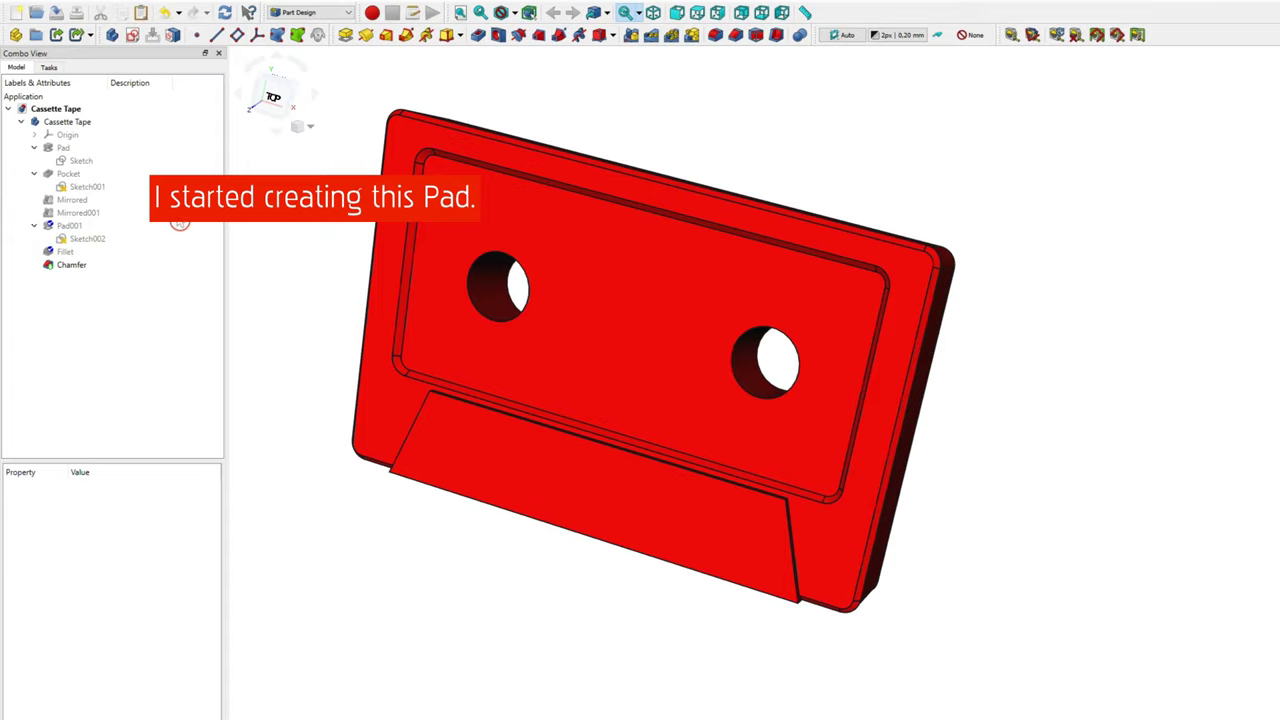
Select the Cassette Tape body and make its Origin planes and axes visible.
click(67, 122)
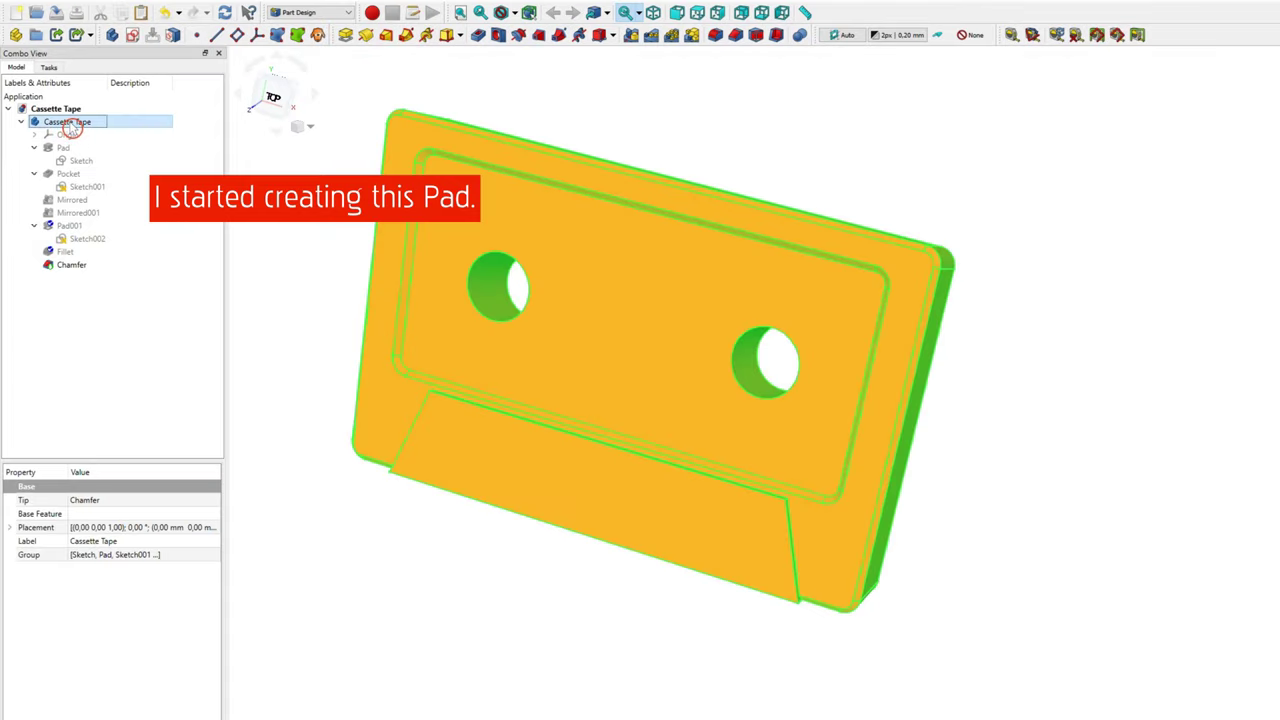
click(68, 134)
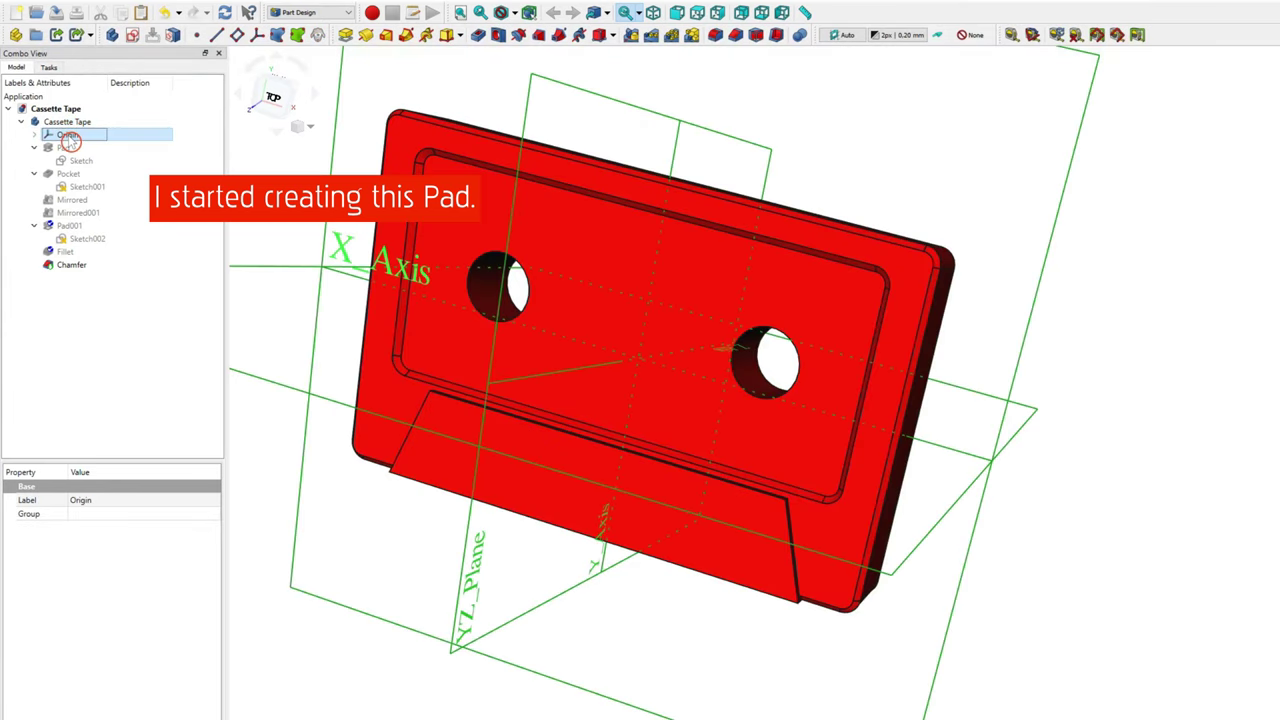
Hide the features after Pad, then hide the Pad itself to reveal its sketch.
click(80, 148)
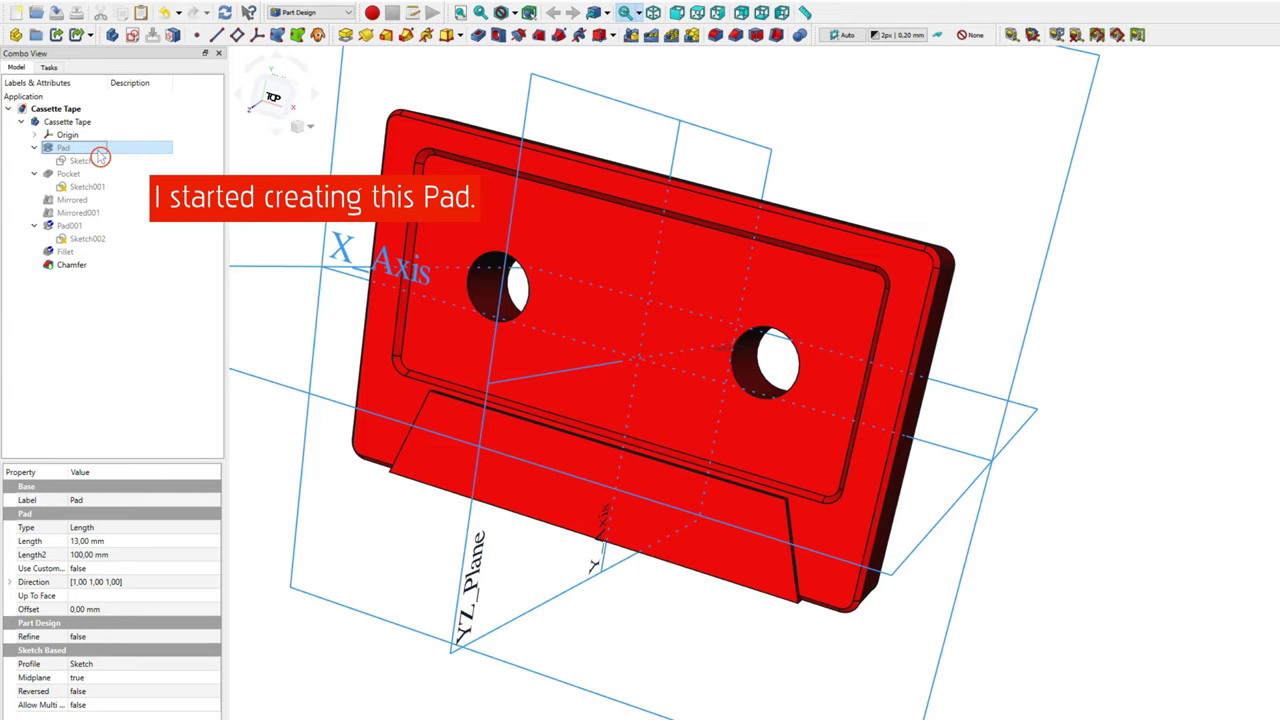
key(space)
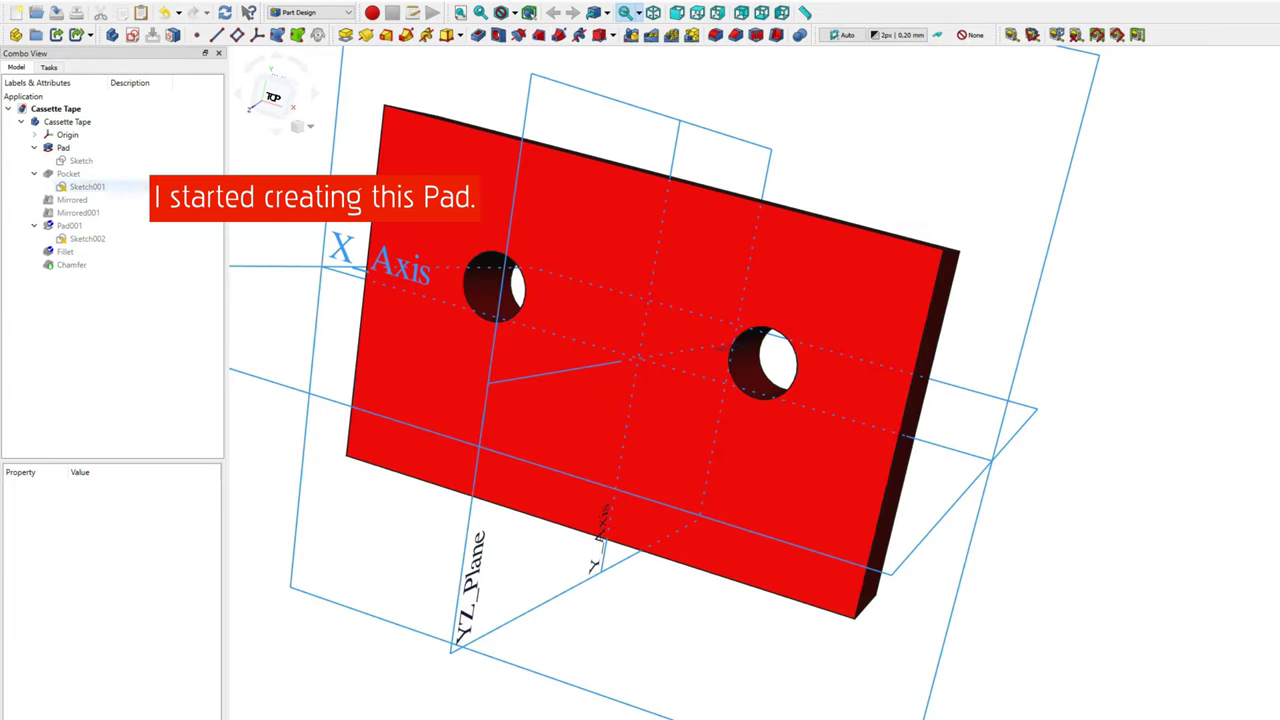
click(78, 160)
click(68, 147)
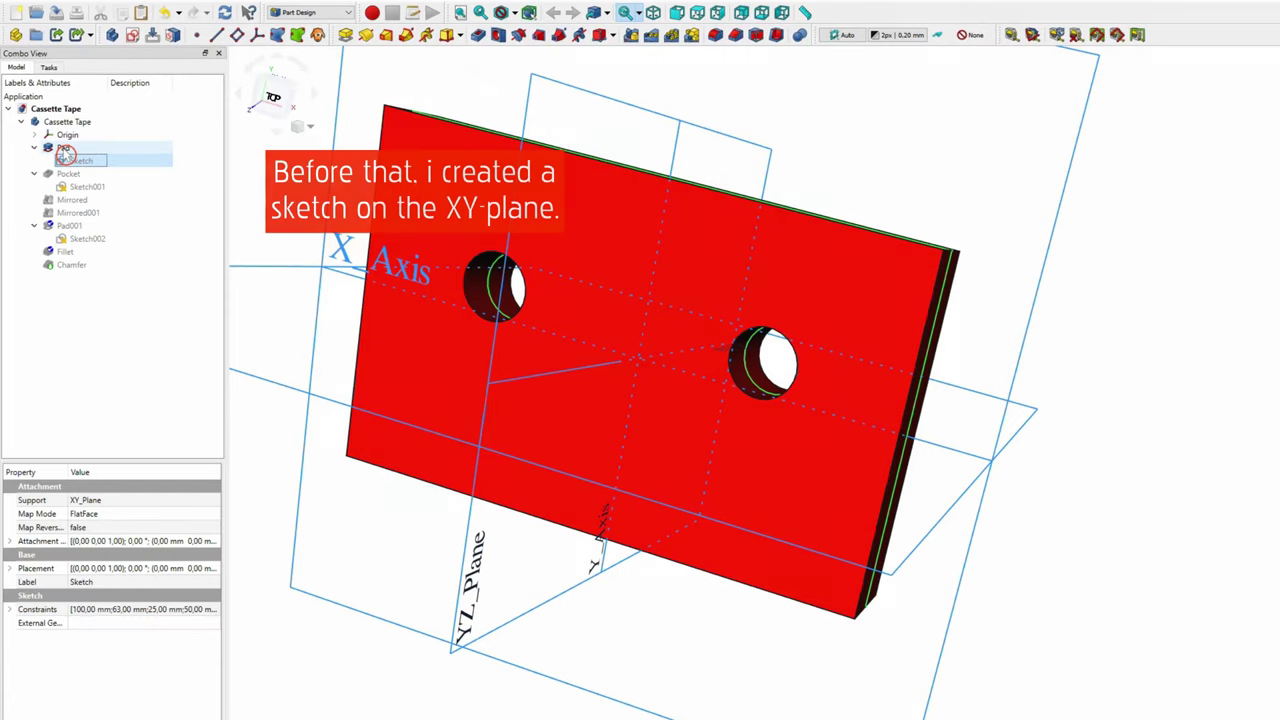
key(space)
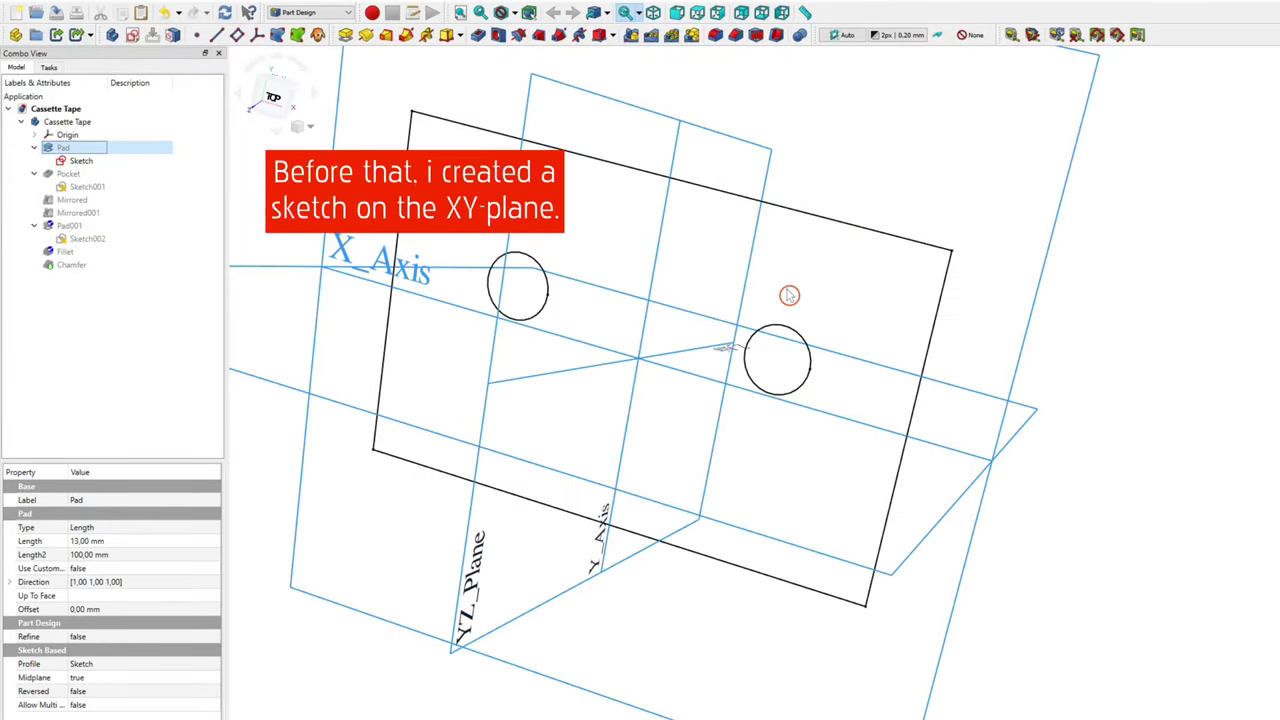
Highlight the XY_Plane and the rectangle-and-two-circles Sketch, orbiting to view them.
click(916, 284)
click(1069, 190)
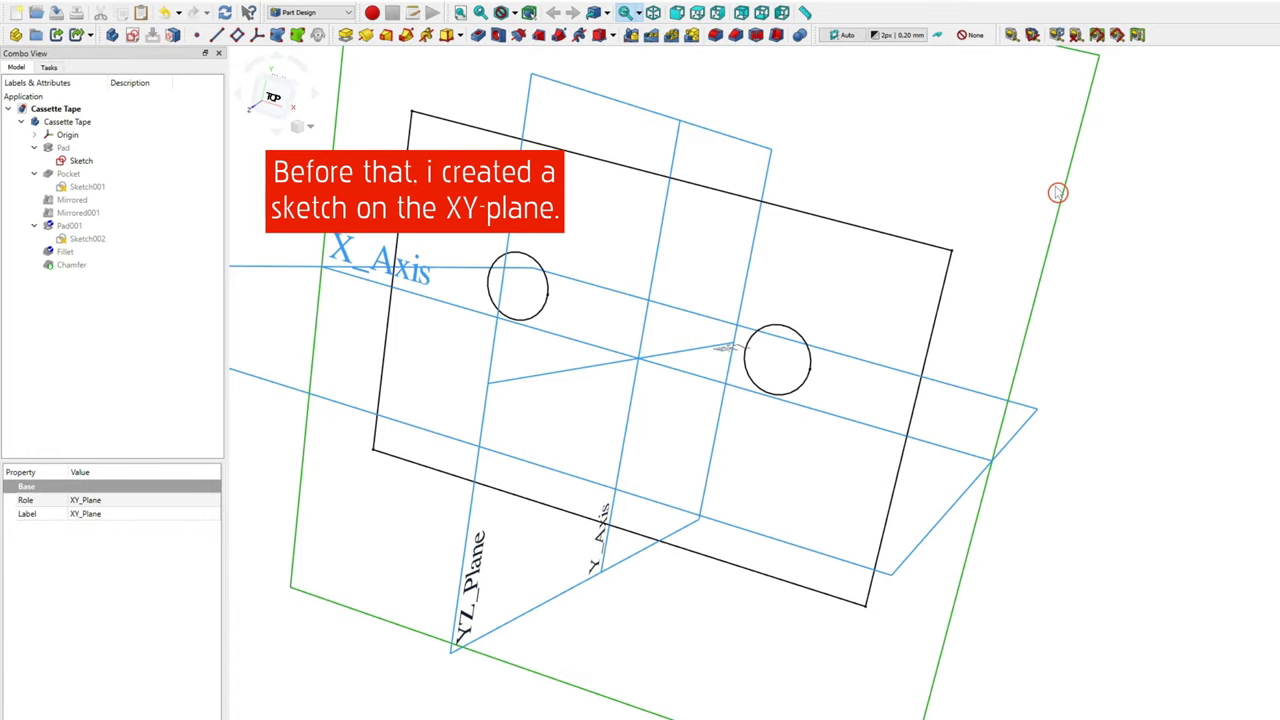
middle_drag(1058, 192, 1039, 357)
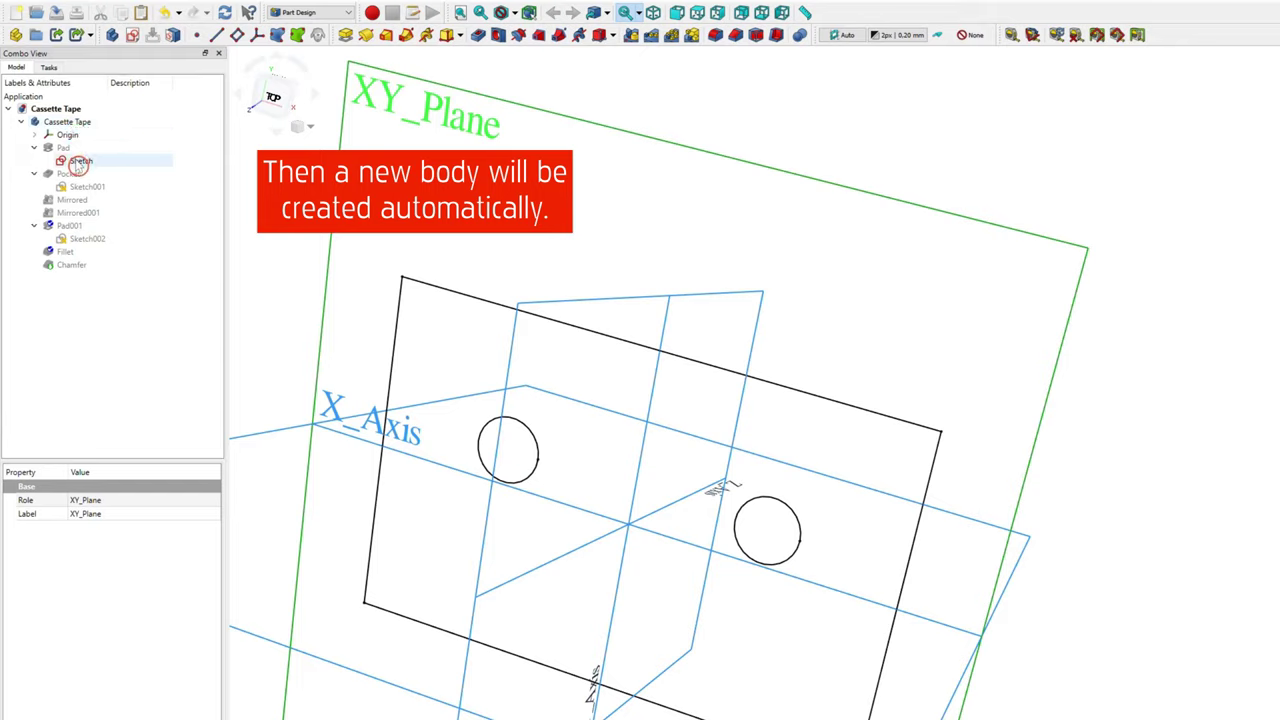
click(80, 161)
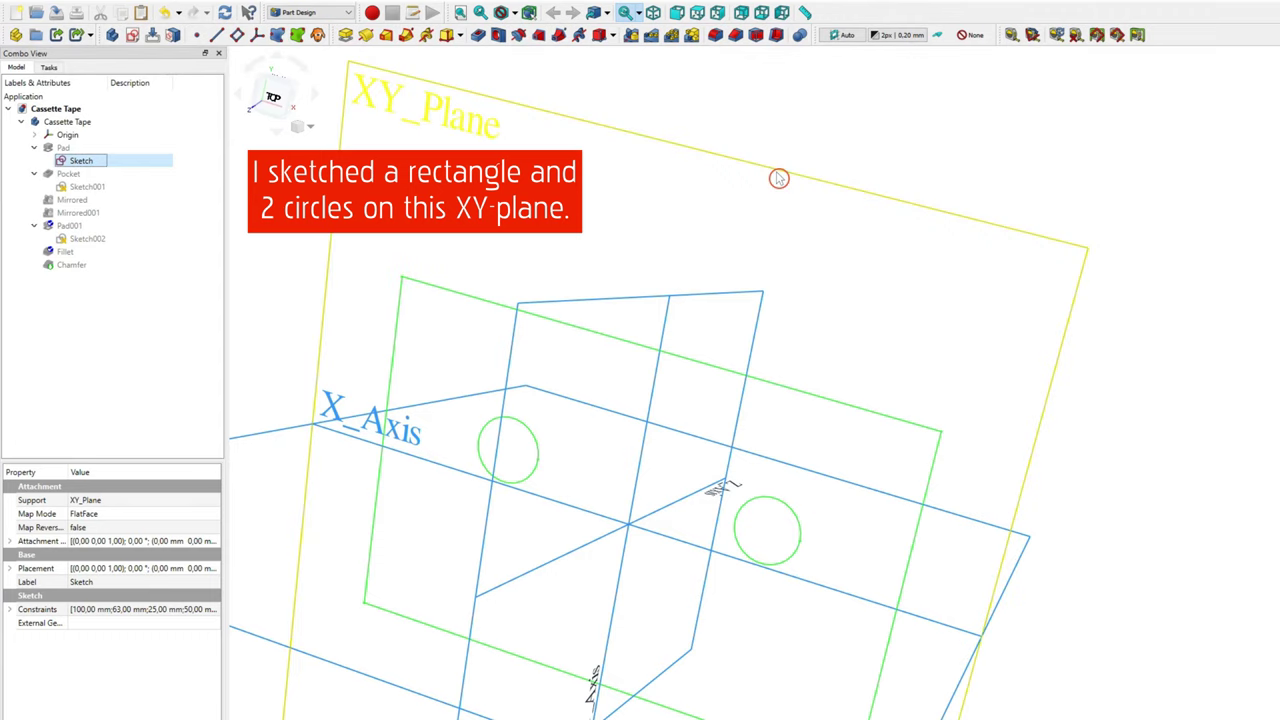
Recentre the view and show the Pad again as a red 13 mm plate with two holes.
click(762, 153)
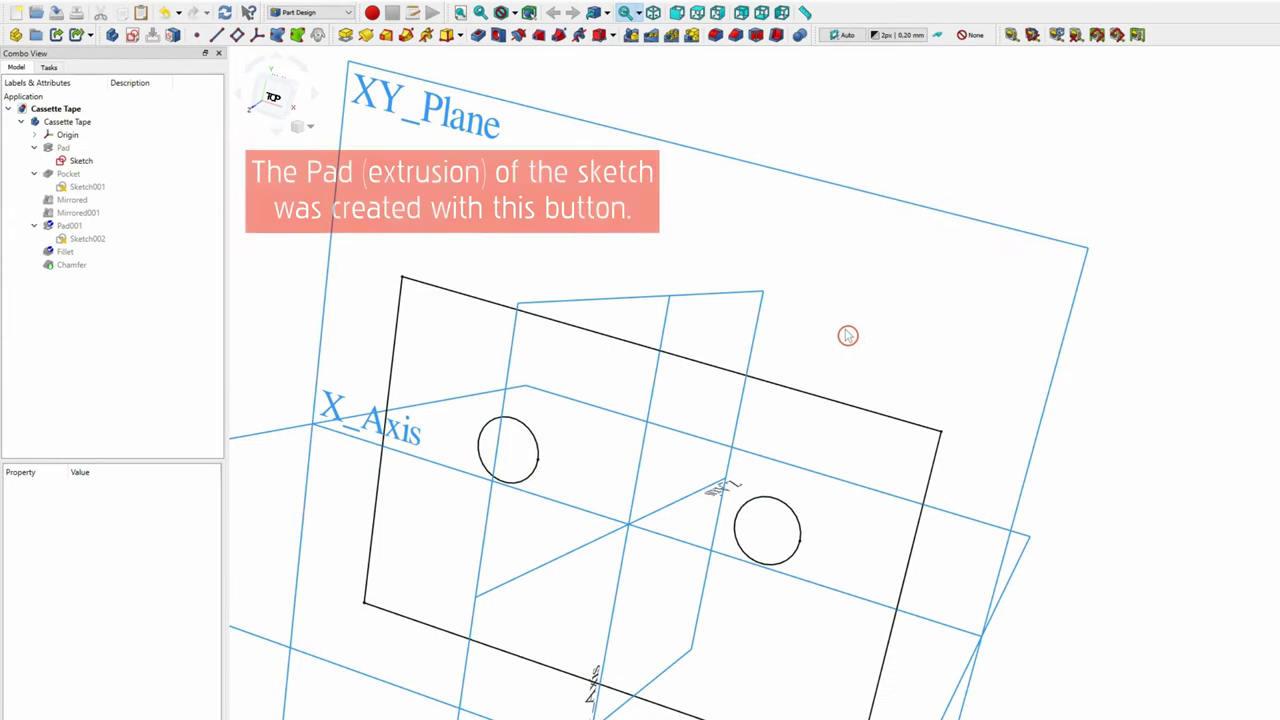
mouse_move(846, 334)
middle_down()
mouse_move(825, 267)
mouse_move(826, 203)
middle_up()
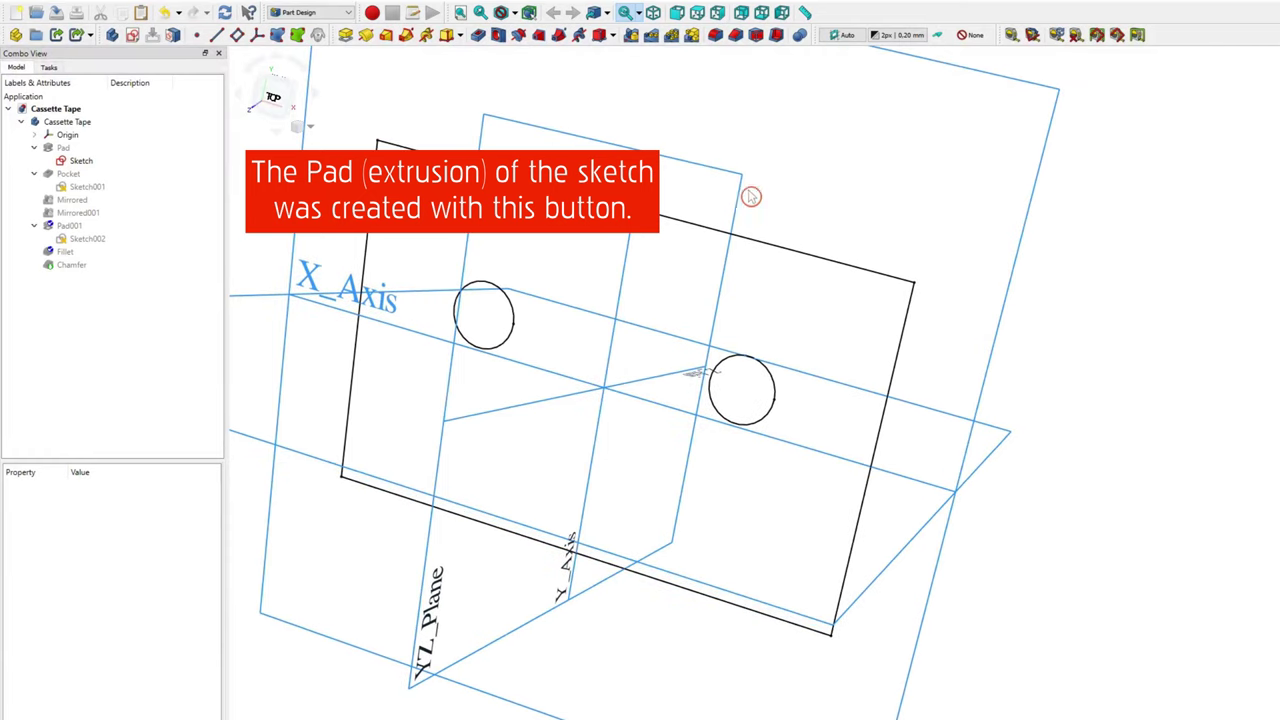
click(68, 149)
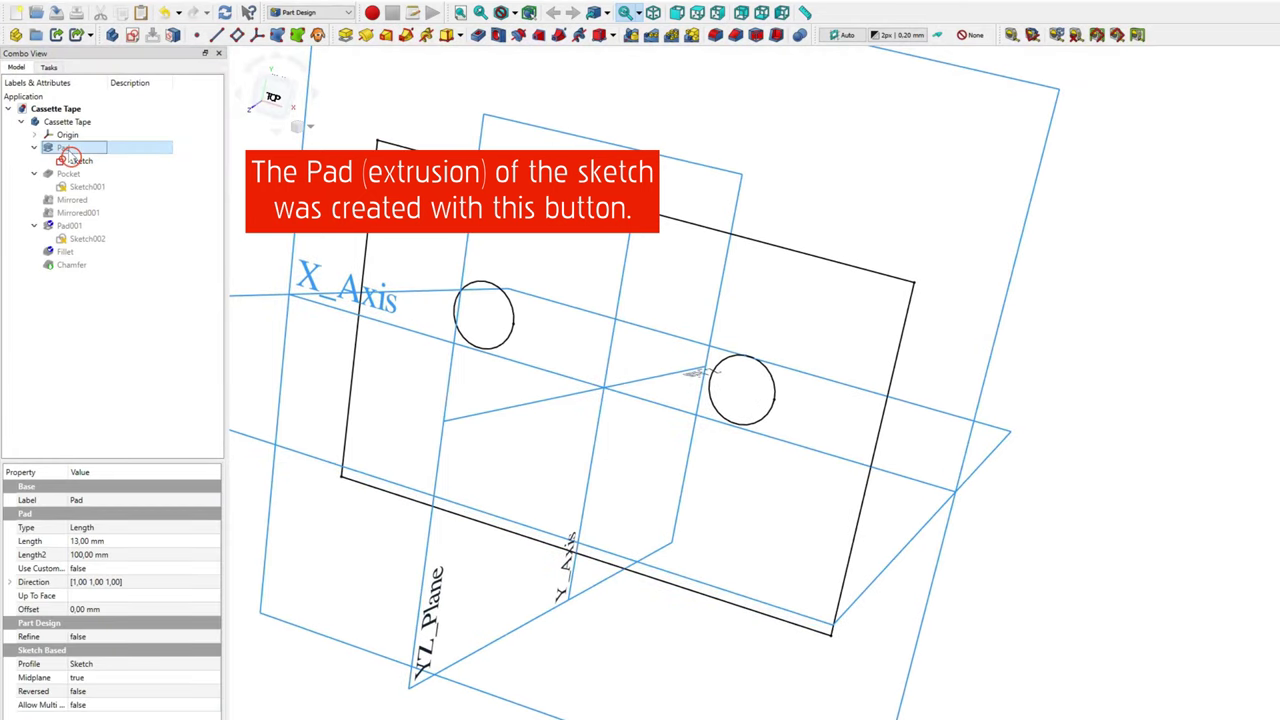
key(space)
click(76, 161)
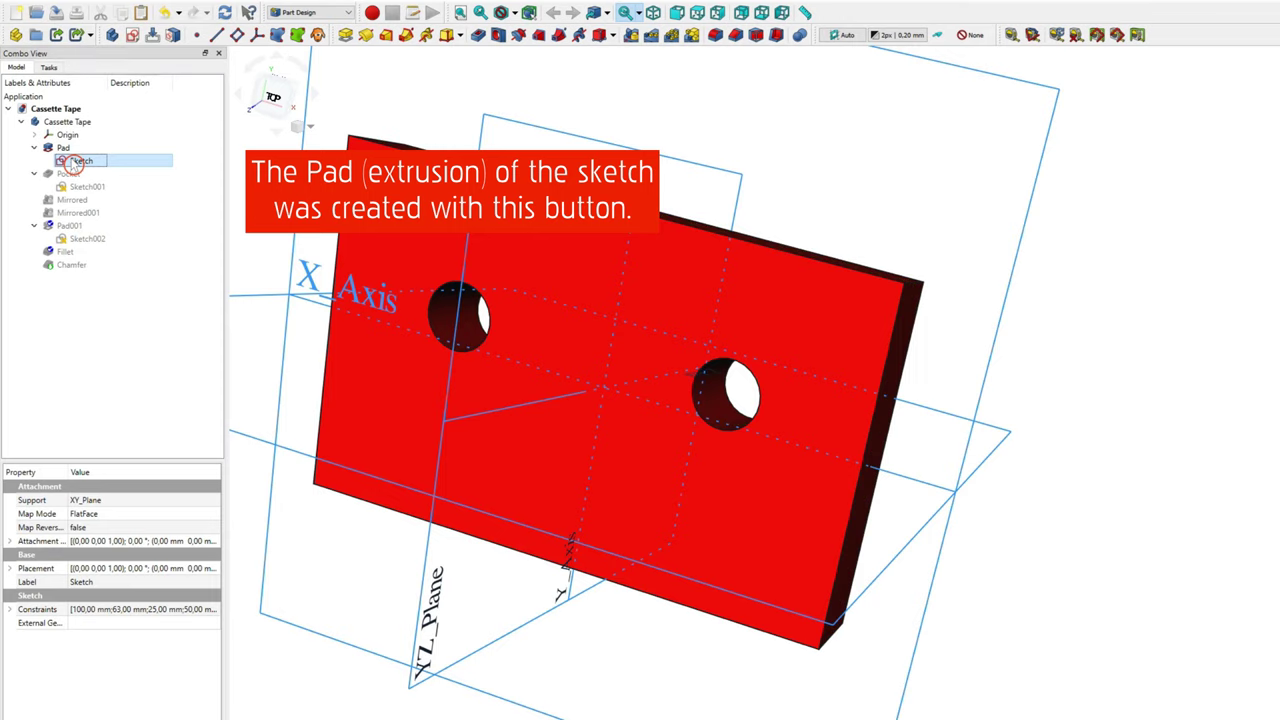
click(64, 148)
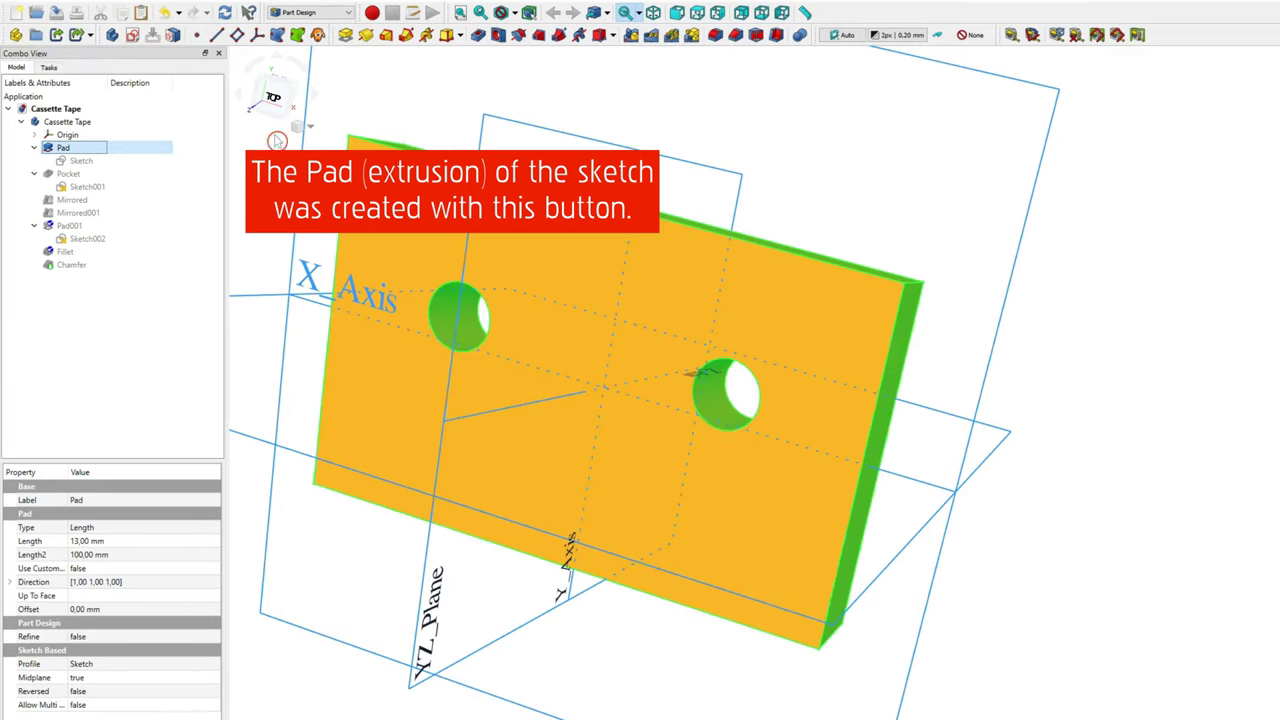
click(390, 117)
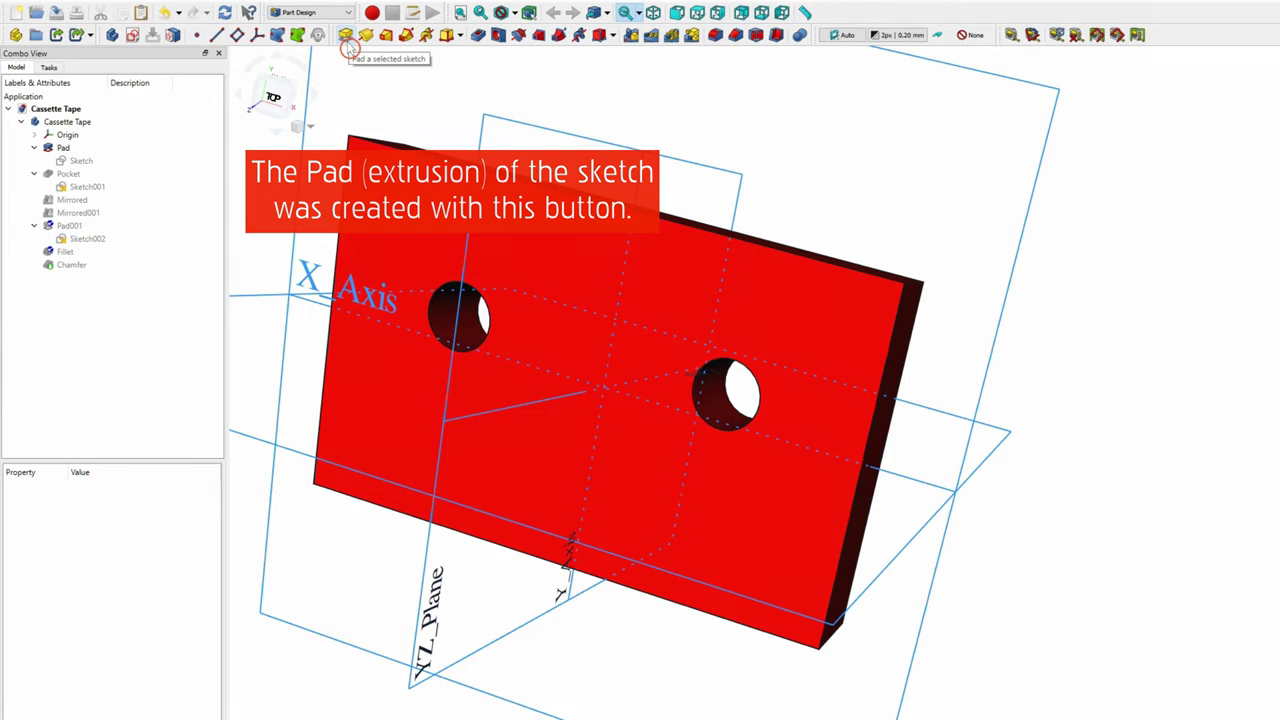
double_click(75, 151)
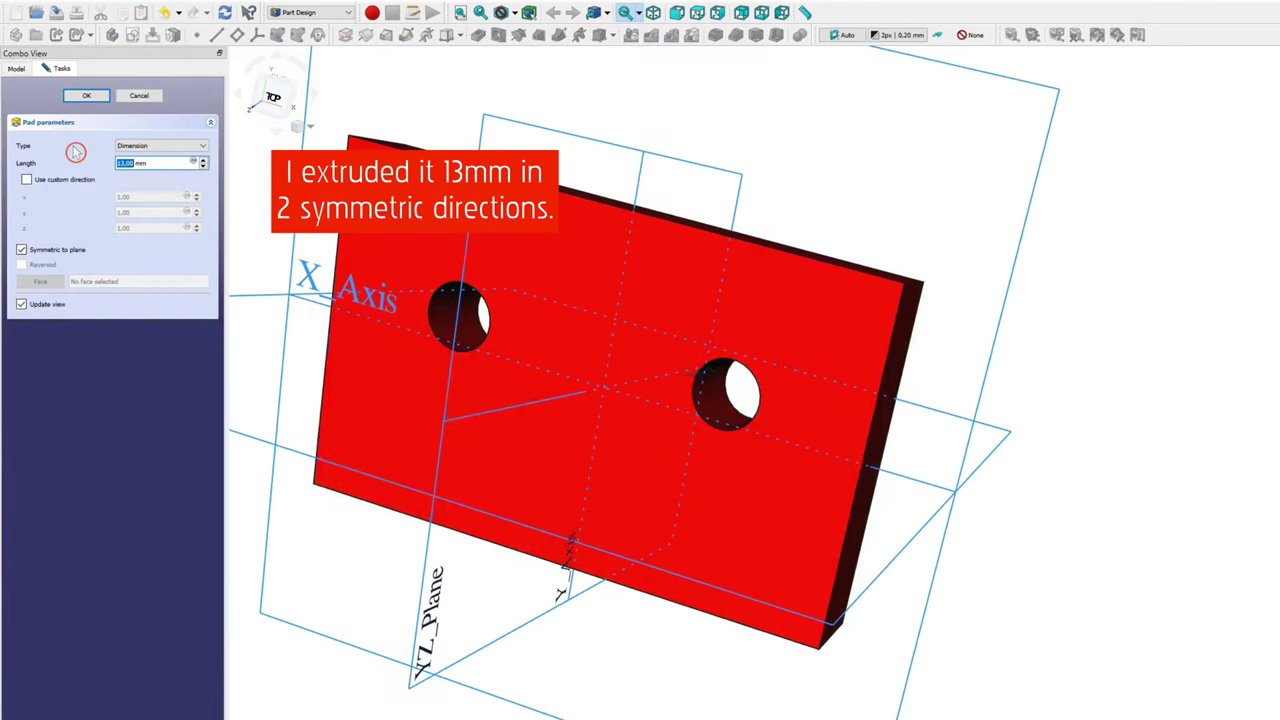
text(2)
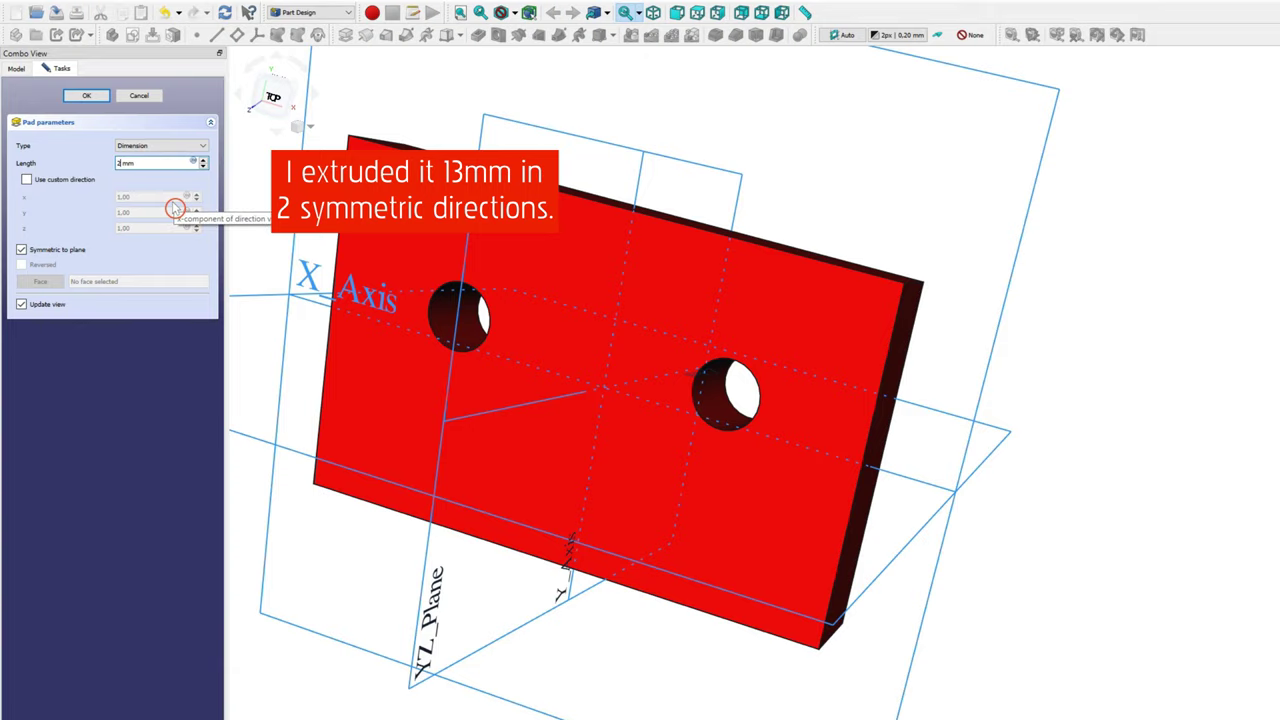
click(130, 160)
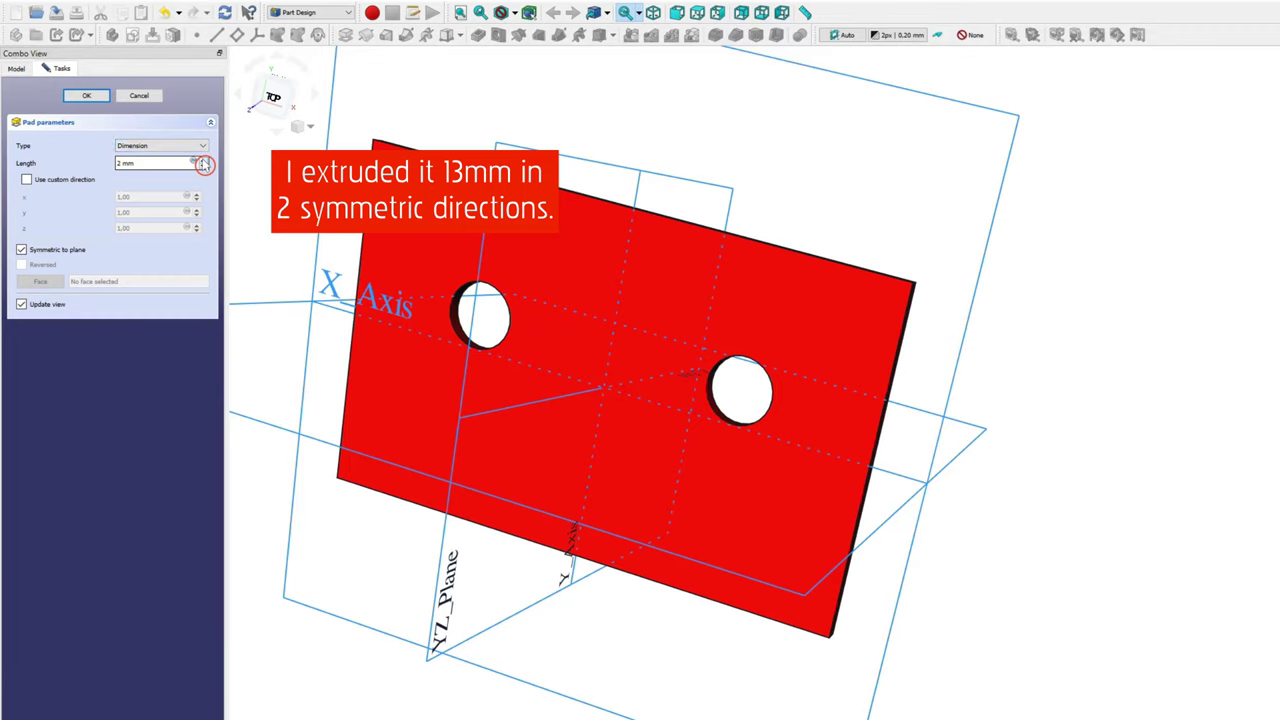
click(203, 160)
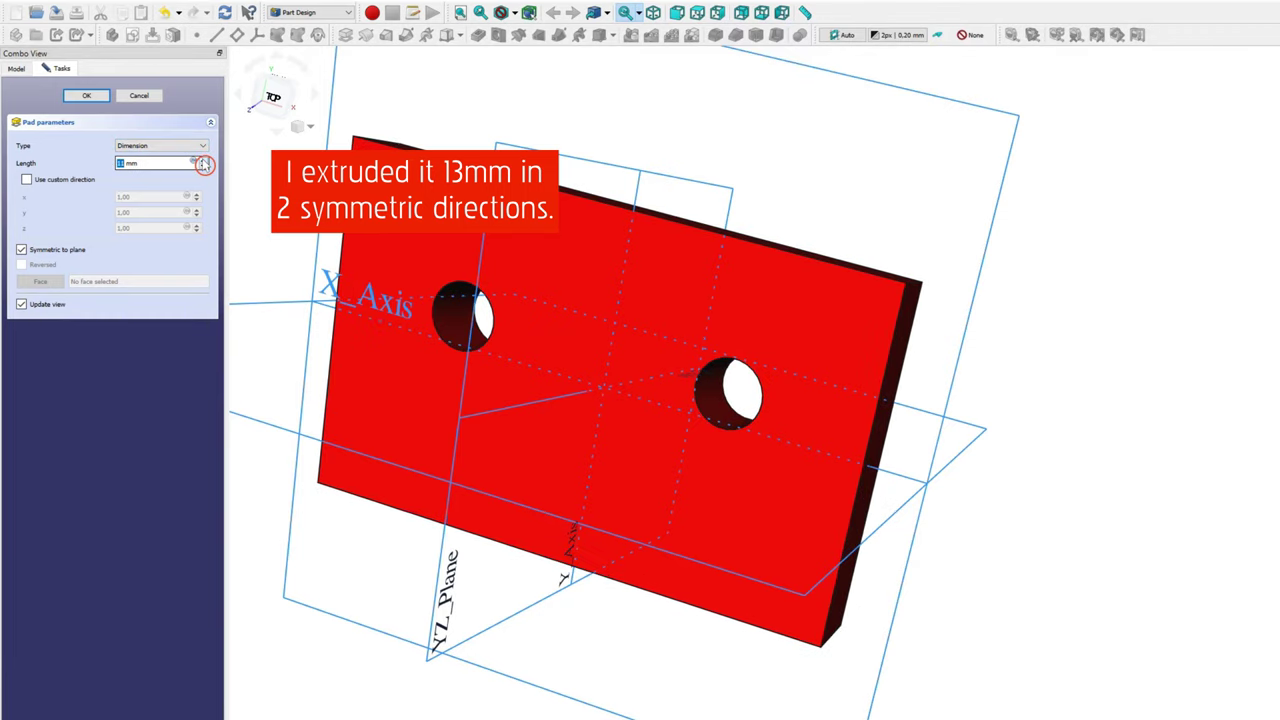
click(203, 161)
click(203, 162)
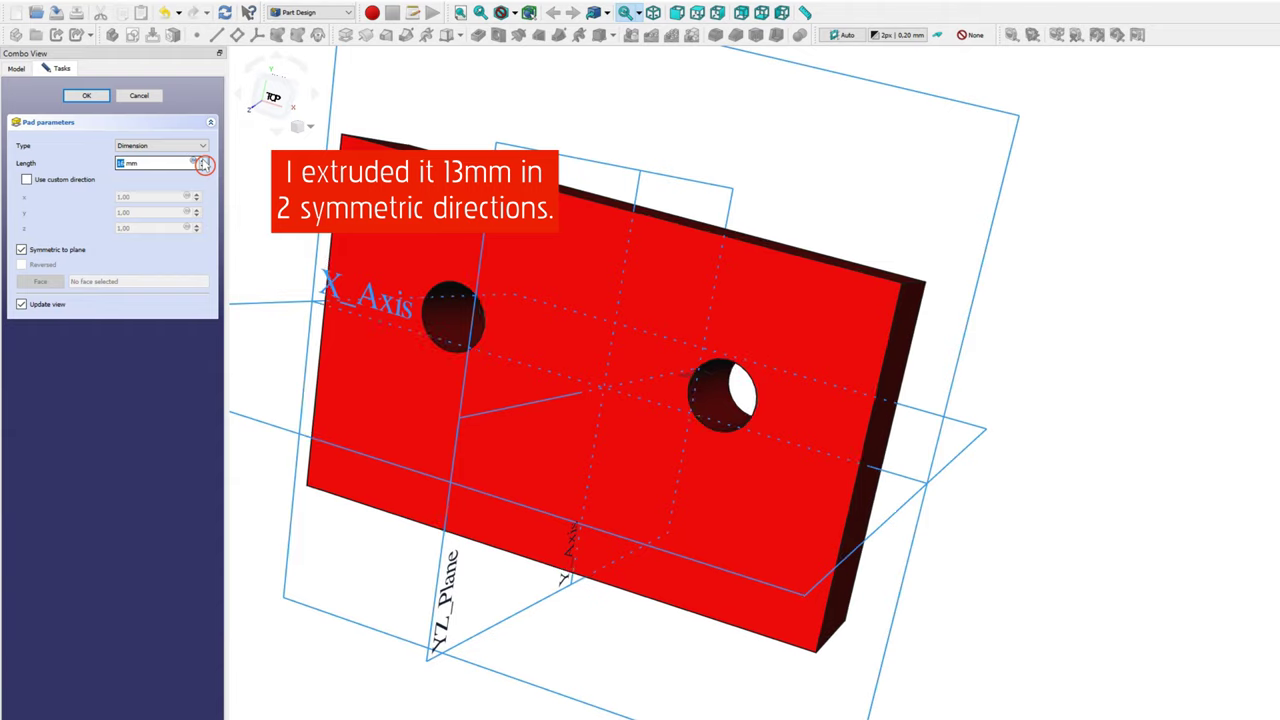
click(203, 161)
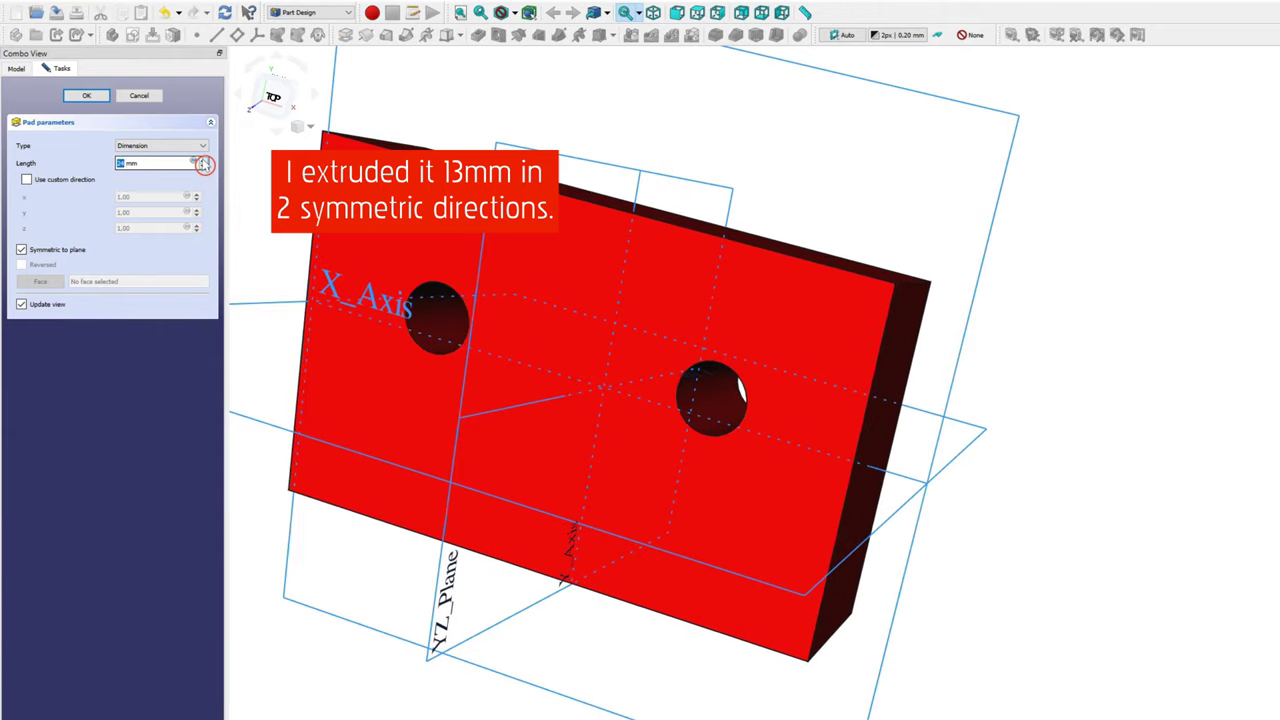
click(146, 97)
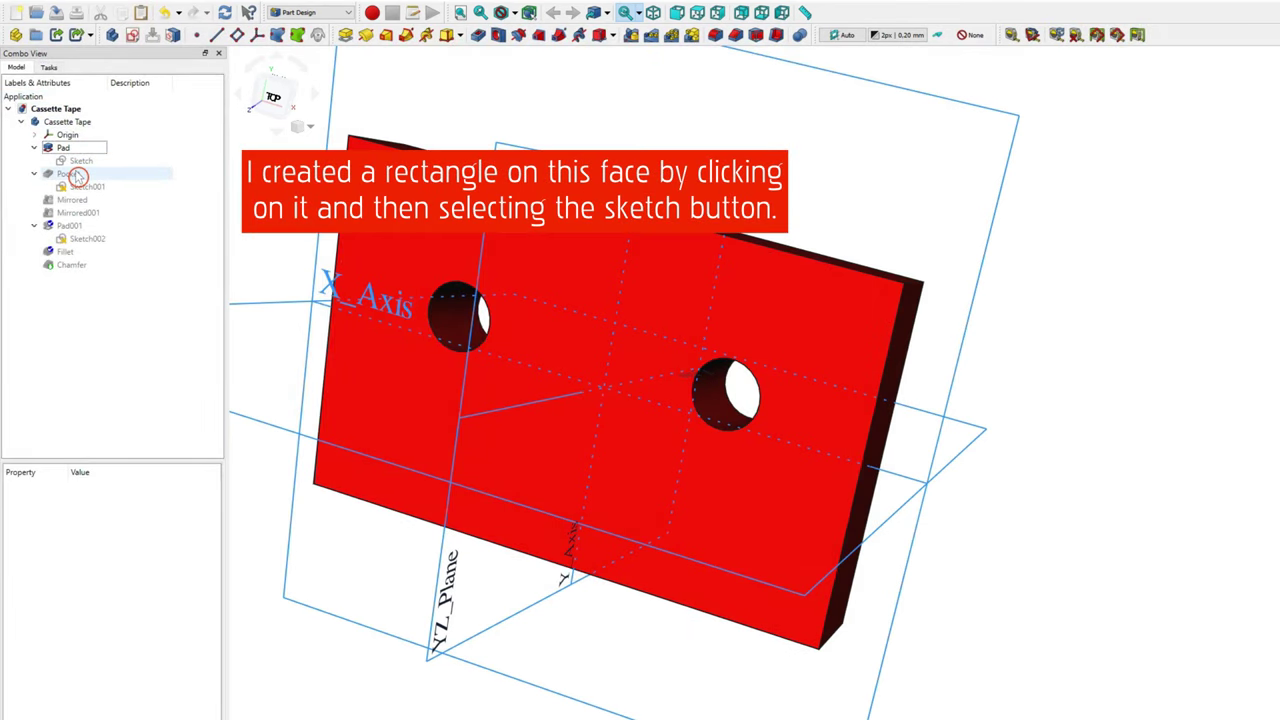
Show the Pocket's Sketch001 rectangle on the plate's front face.
click(77, 187)
key(space)
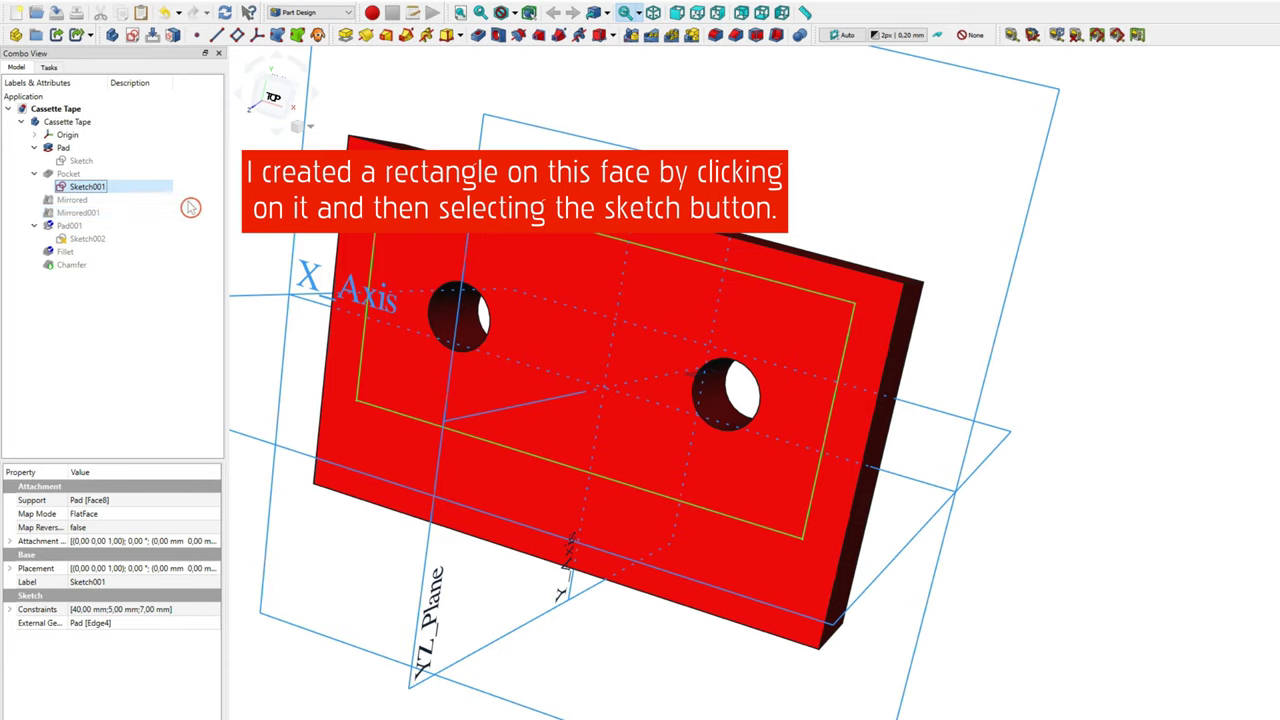
key(Escape)
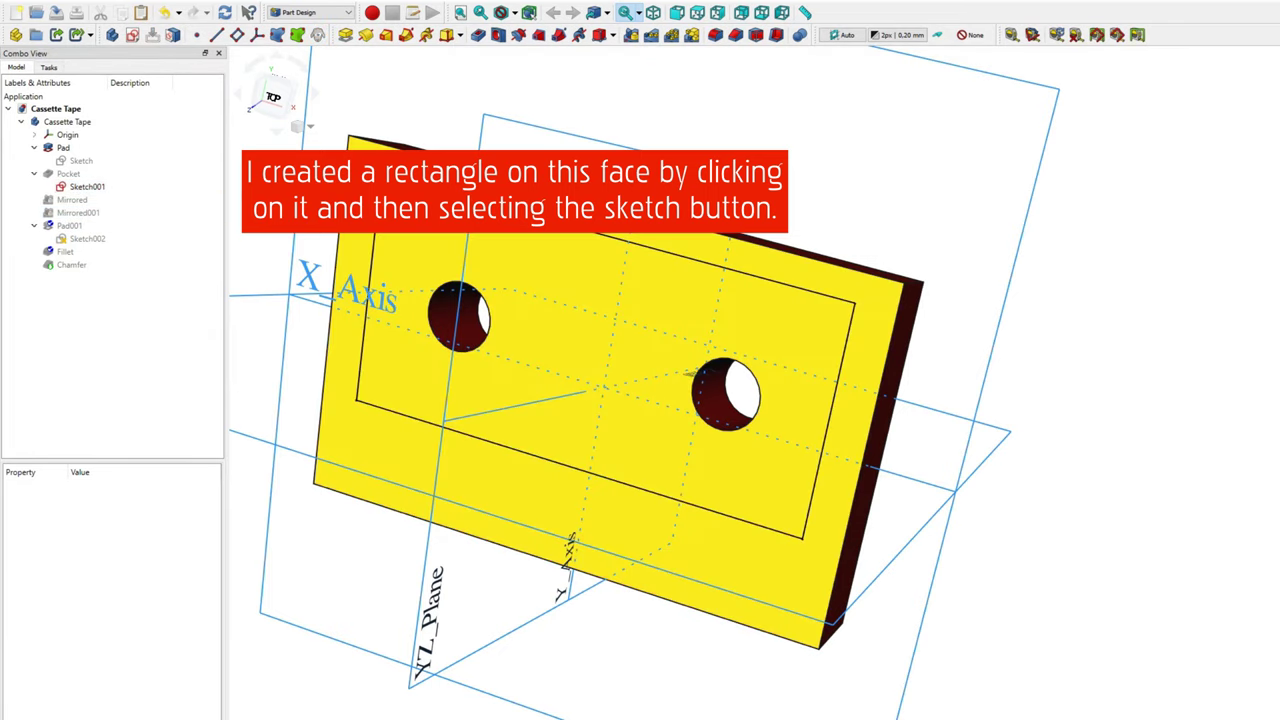
Hide the origin planes and axes, then select the Pad solid.
click(83, 134)
key(space)
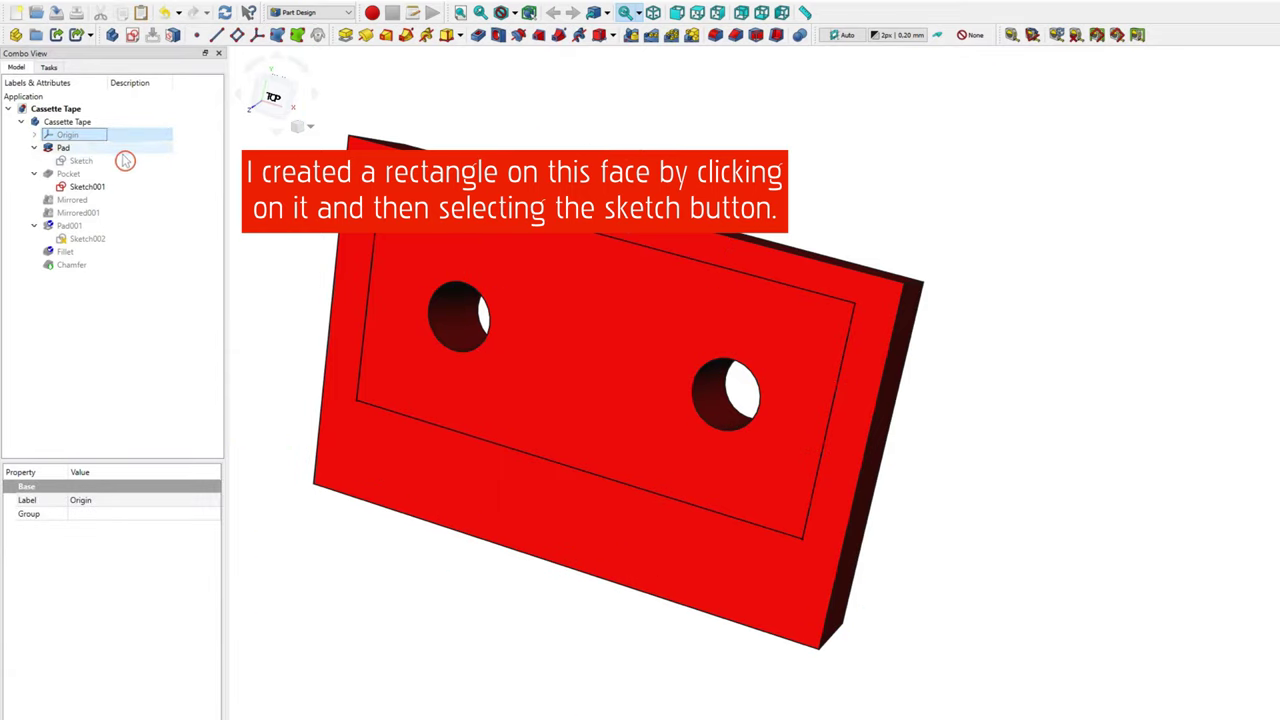
click(124, 161)
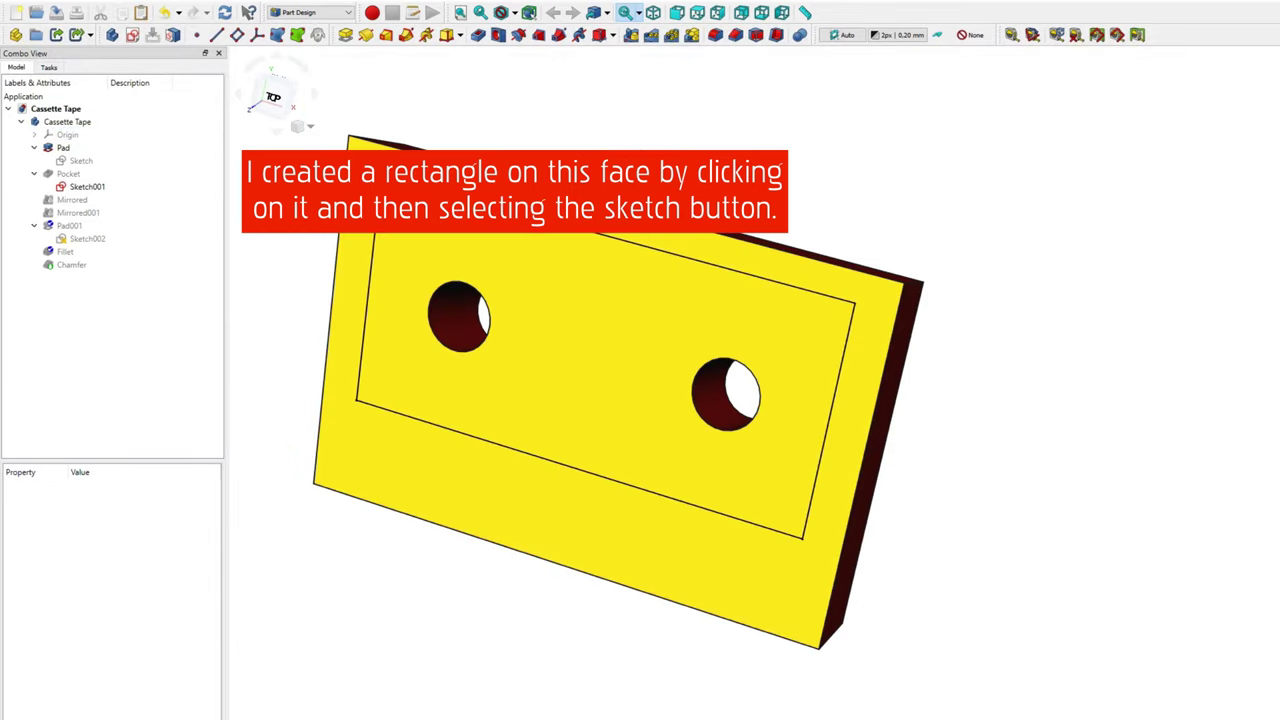
click(580, 440)
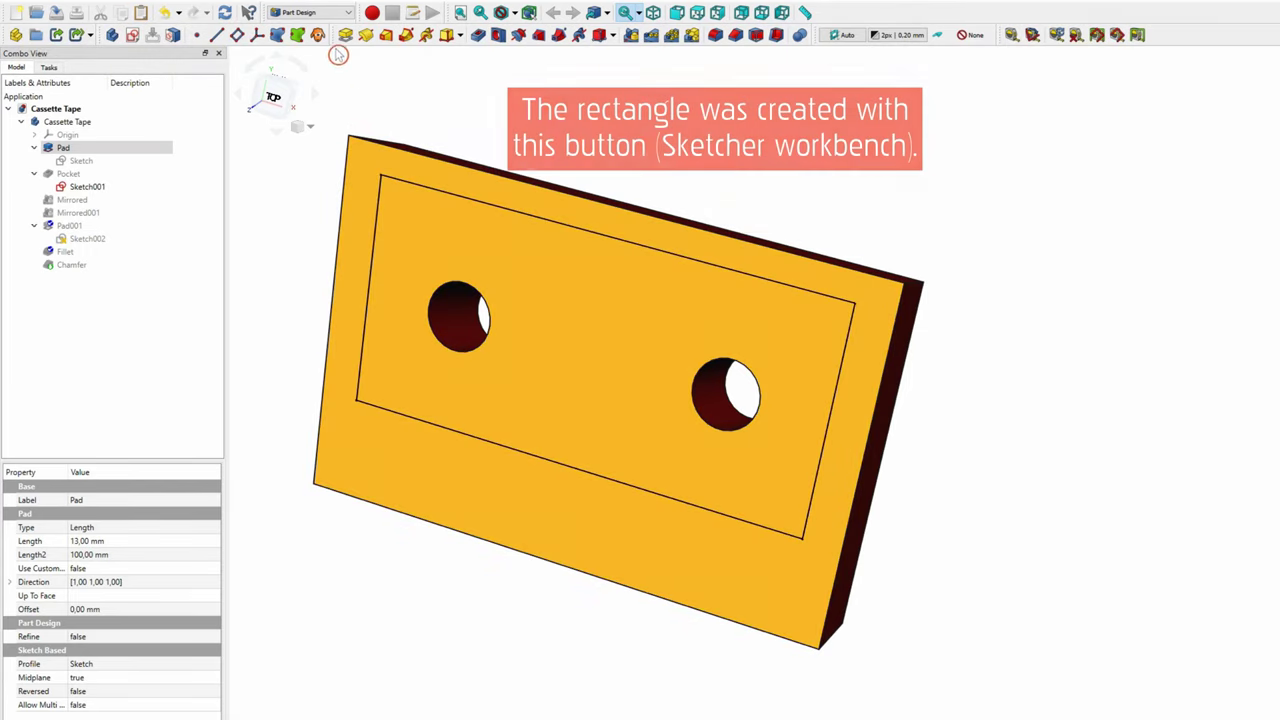
click(338, 18)
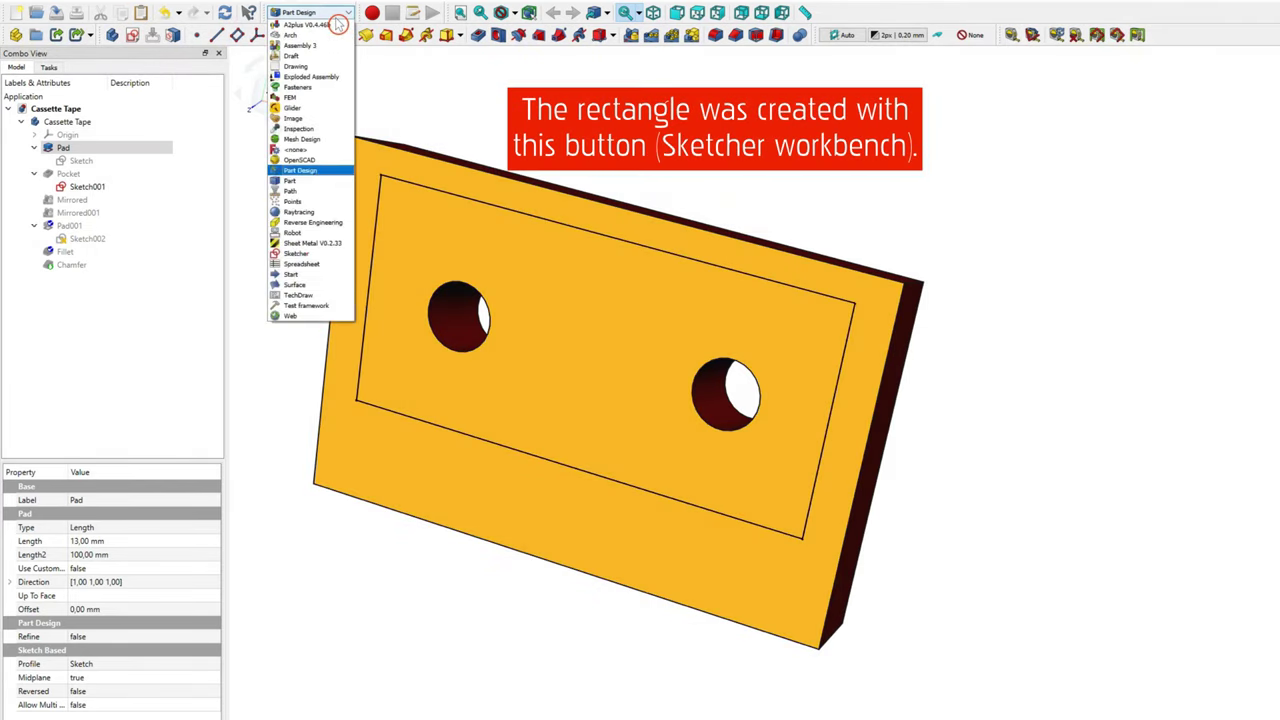
click(305, 254)
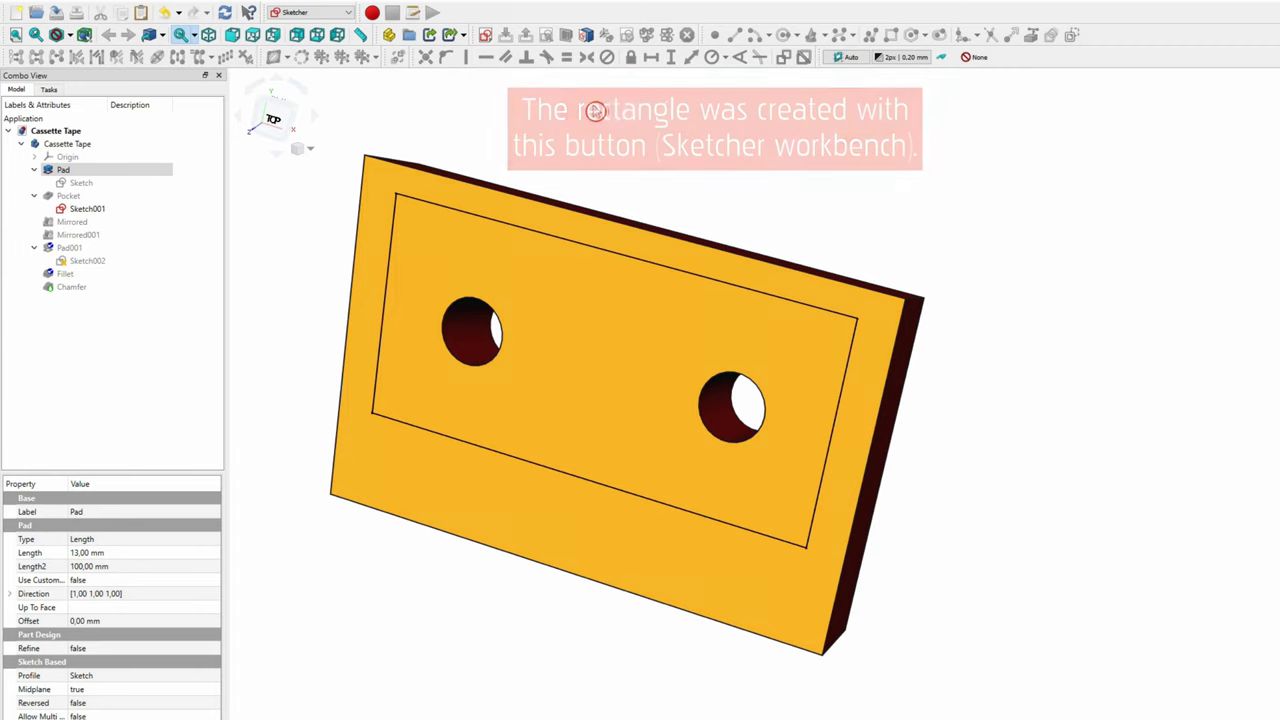
click(337, 16)
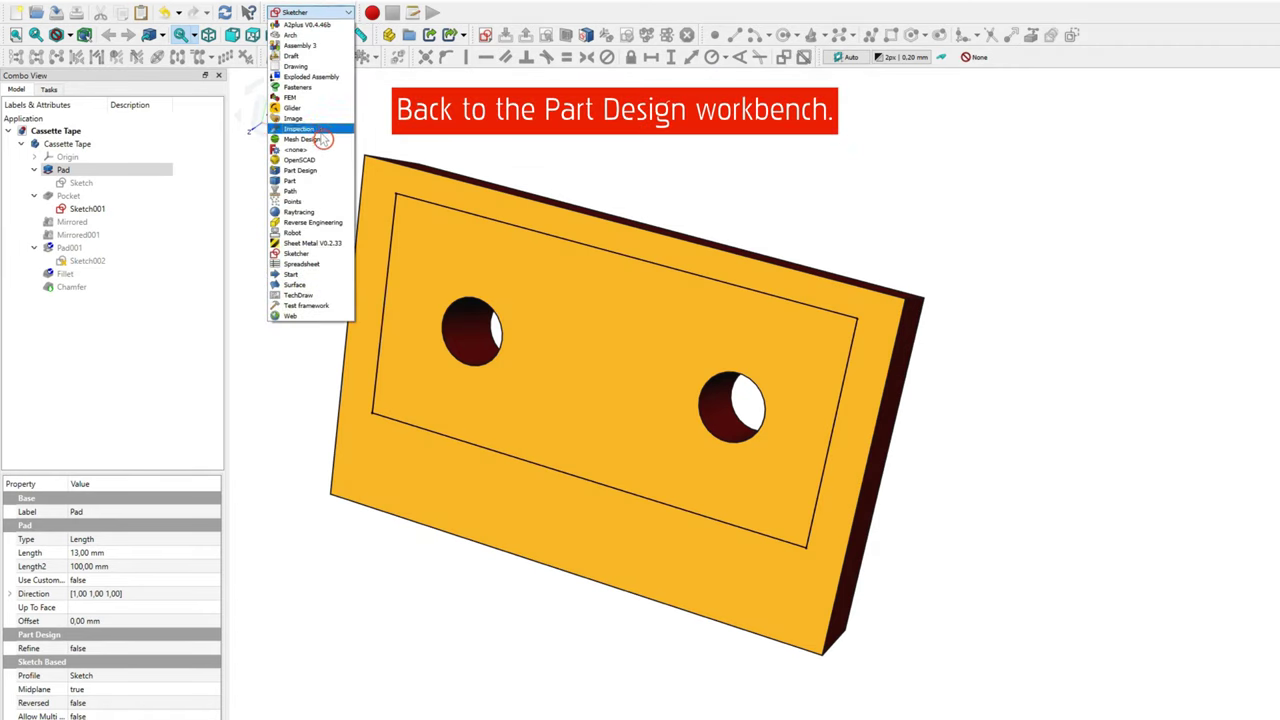
click(318, 172)
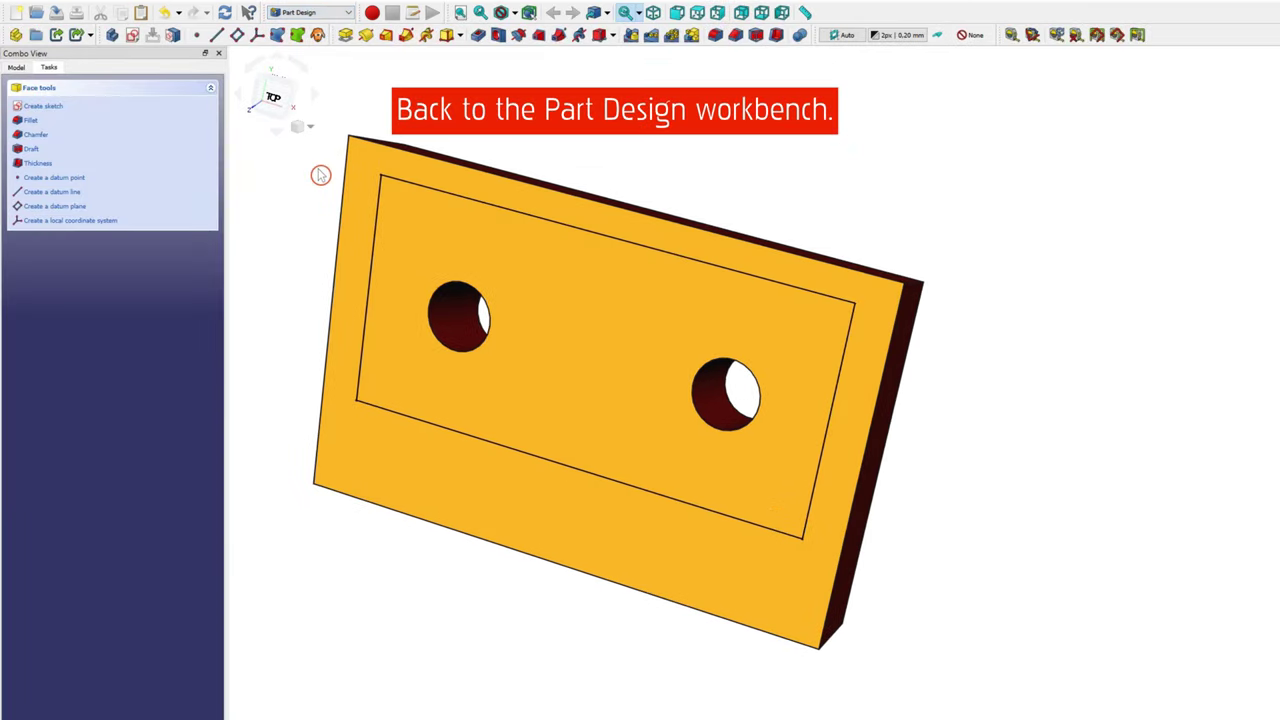
Edit the Pocket feature and raise its Length so the inset rectangle cuts deeper.
click(18, 67)
click(67, 173)
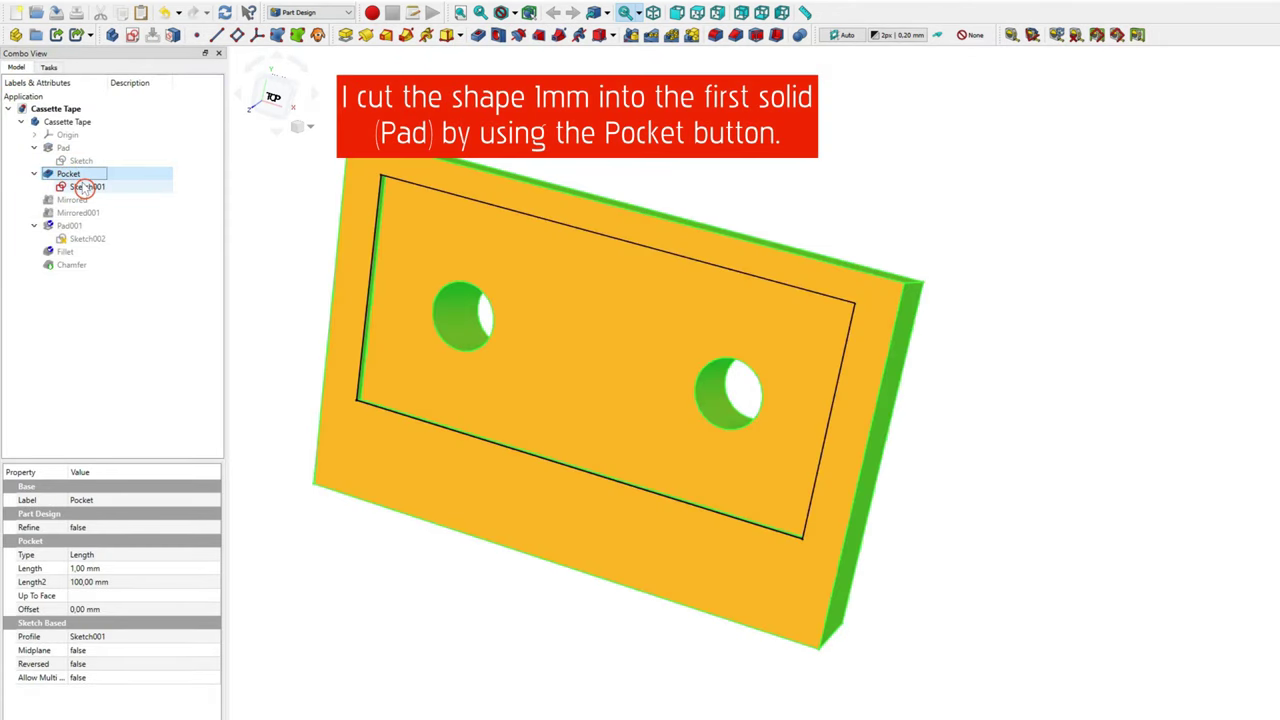
click(82, 187)
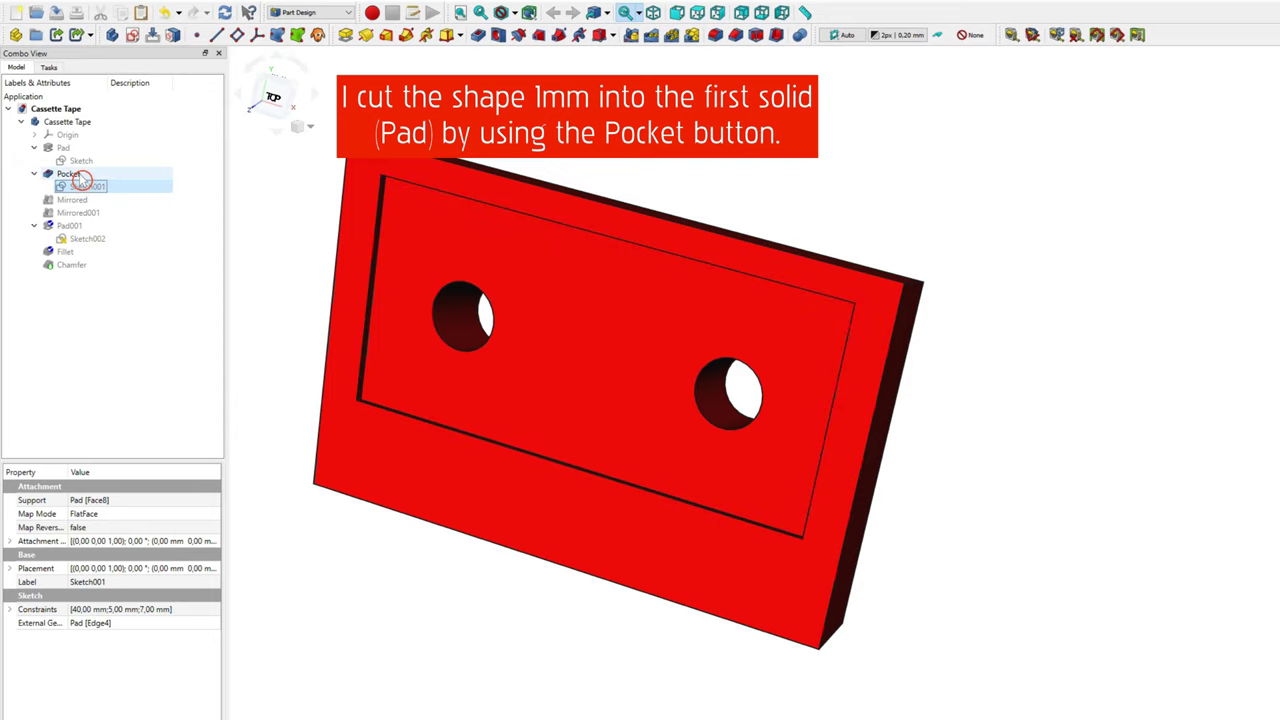
double_click(82, 180)
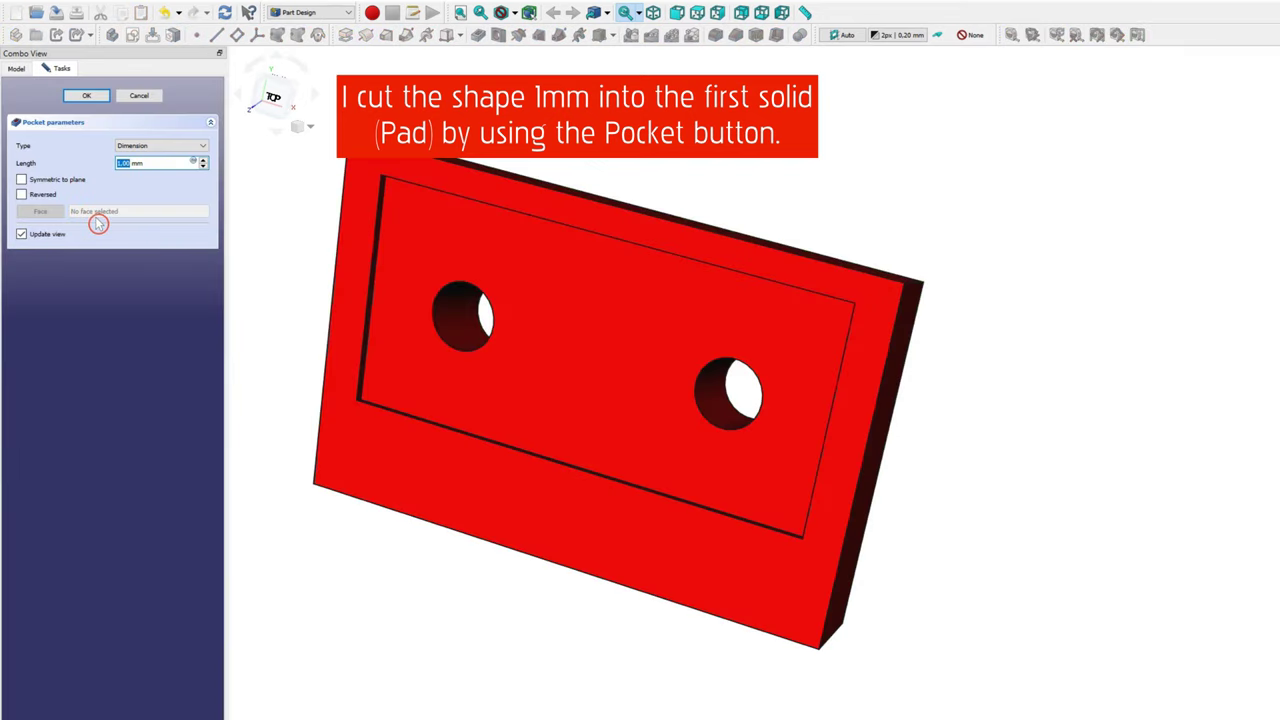
drag(203, 166, 203, 166)
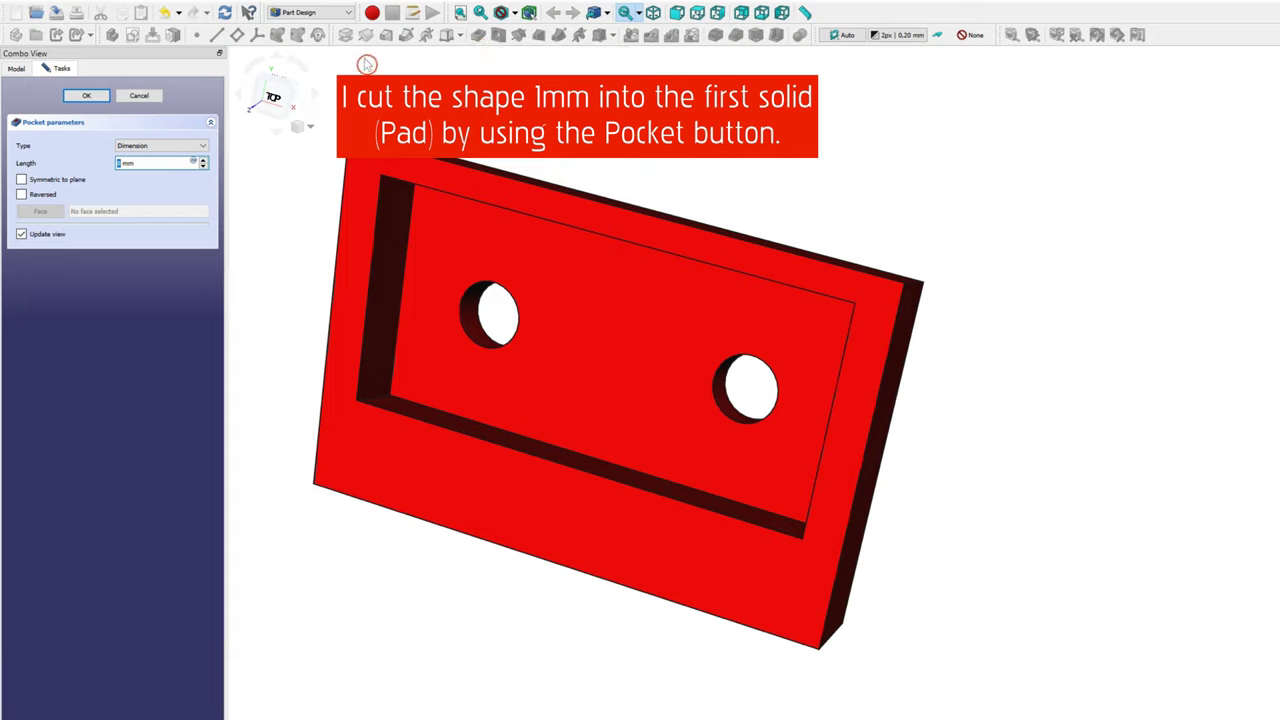
Discard the deeper pocket and orbit to the back to show the mirrored recess.
click(157, 97)
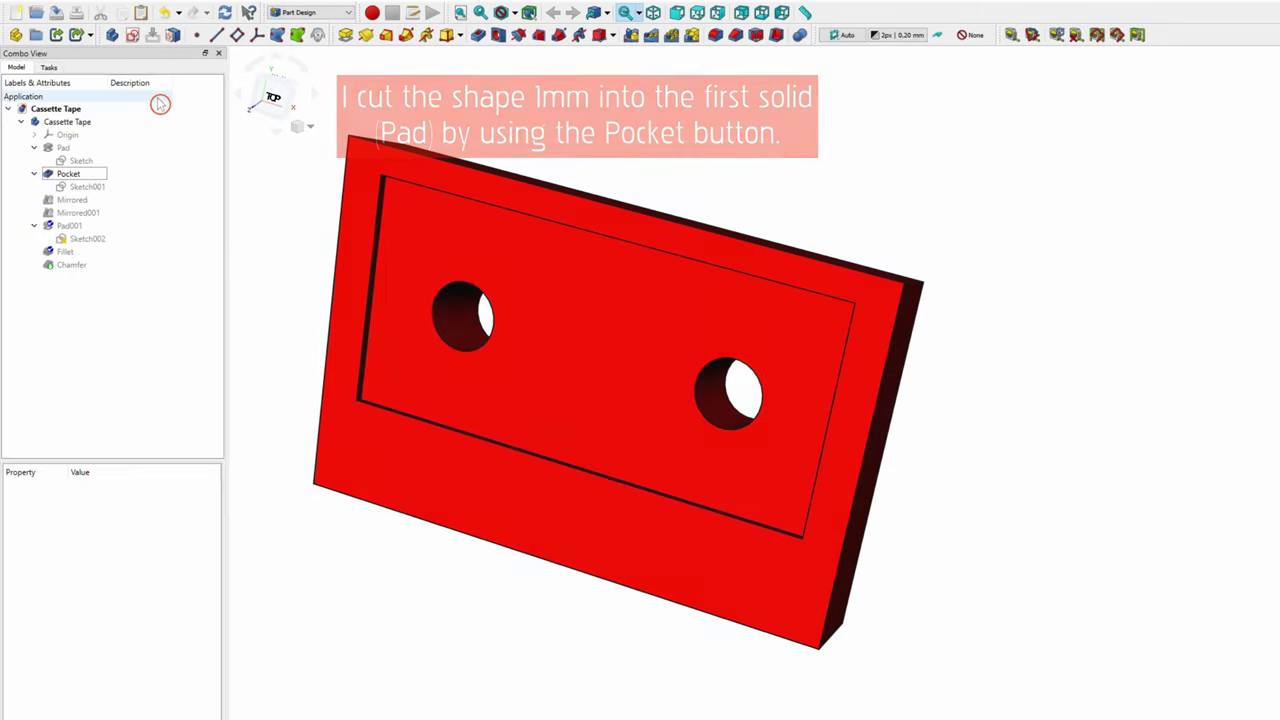
click(86, 200)
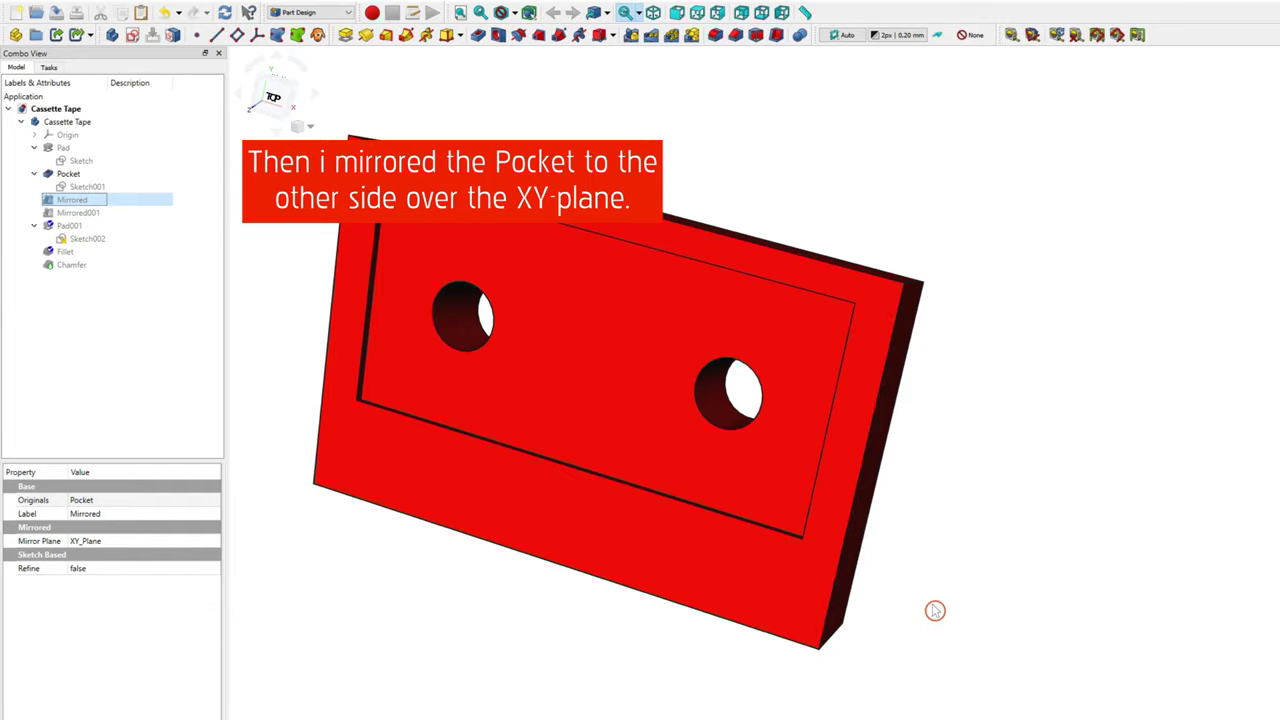
mouse_move(934, 610)
middle_down()
mouse_move(709, 606)
mouse_move(546, 537)
mouse_move(805, 467)
mouse_move(537, 280)
mouse_move(540, 291)
middle_up()
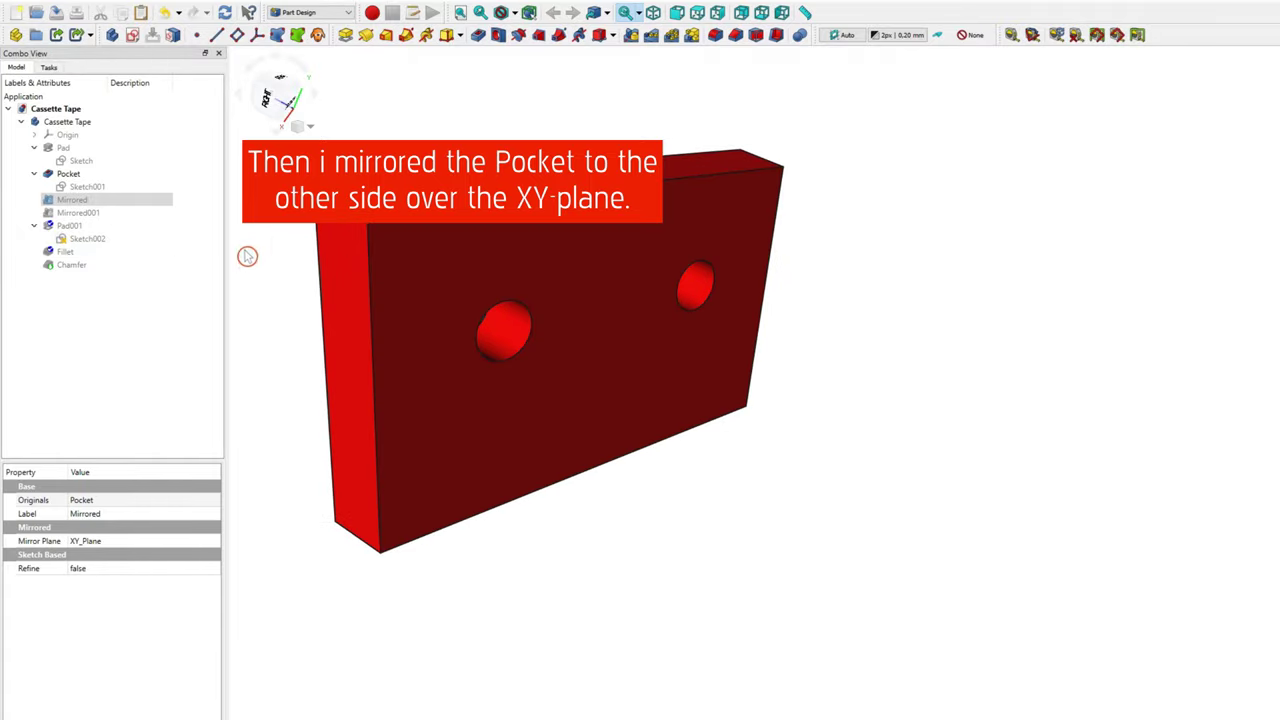
click(90, 200)
key(space)
click(283, 356)
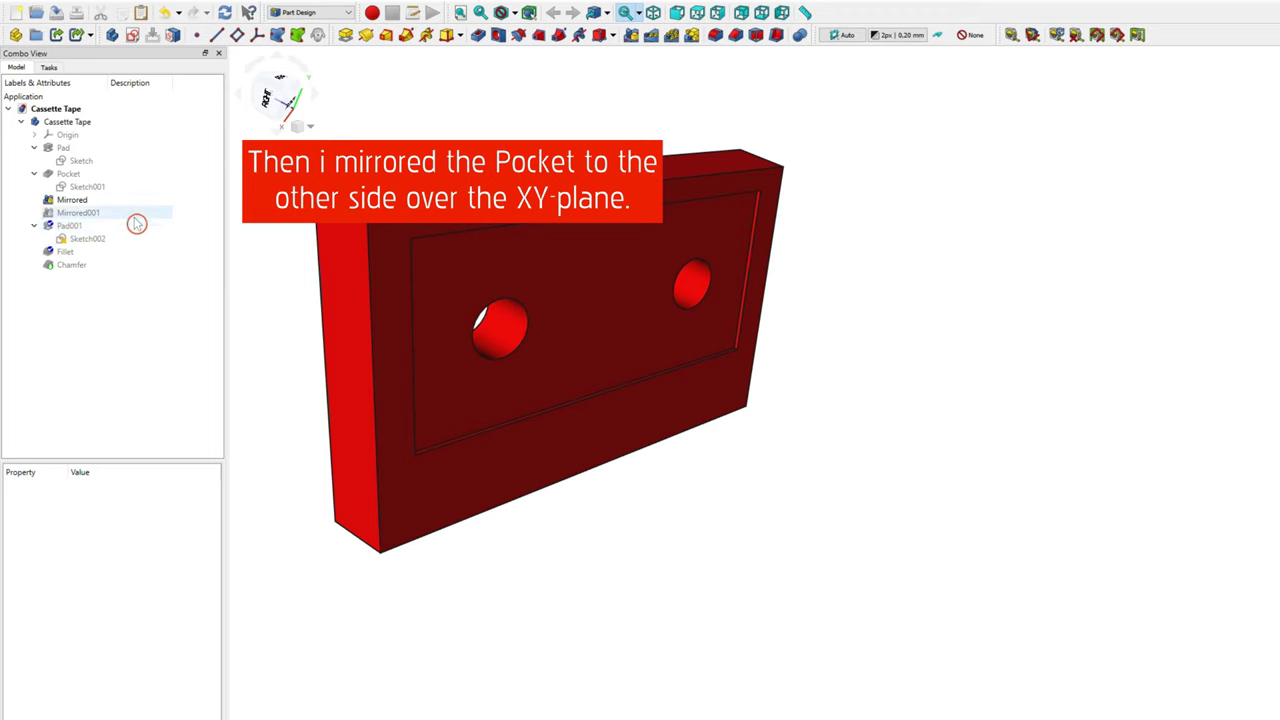
Review the Mirrored feature, confirming Base XY plane as the mirror plane, and cancel.
double_click(72, 200)
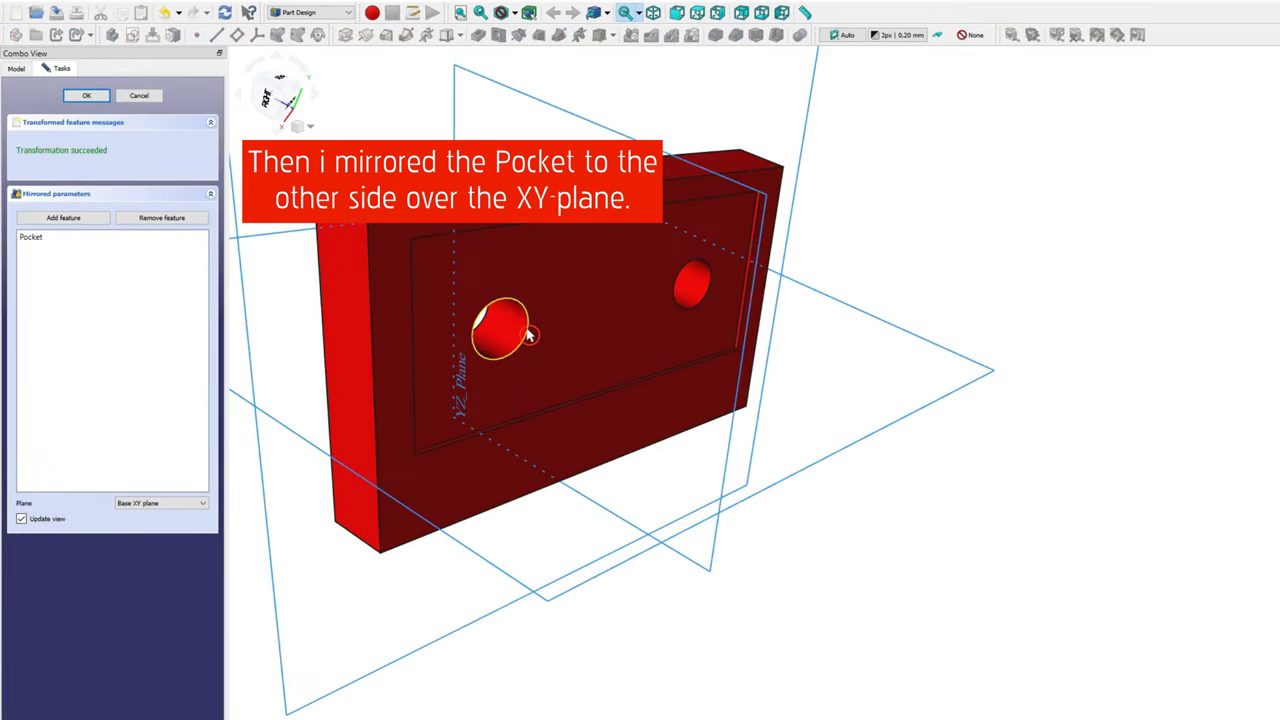
middle_drag(466, 289, 470, 340)
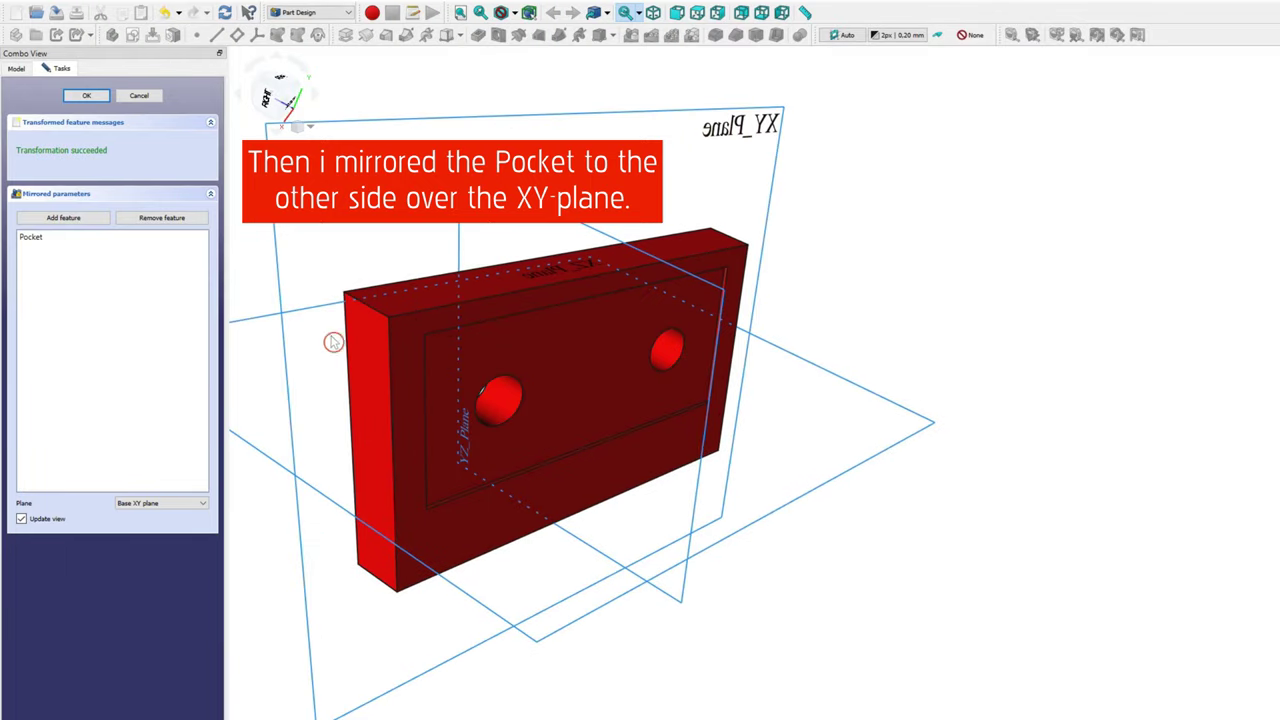
click(166, 505)
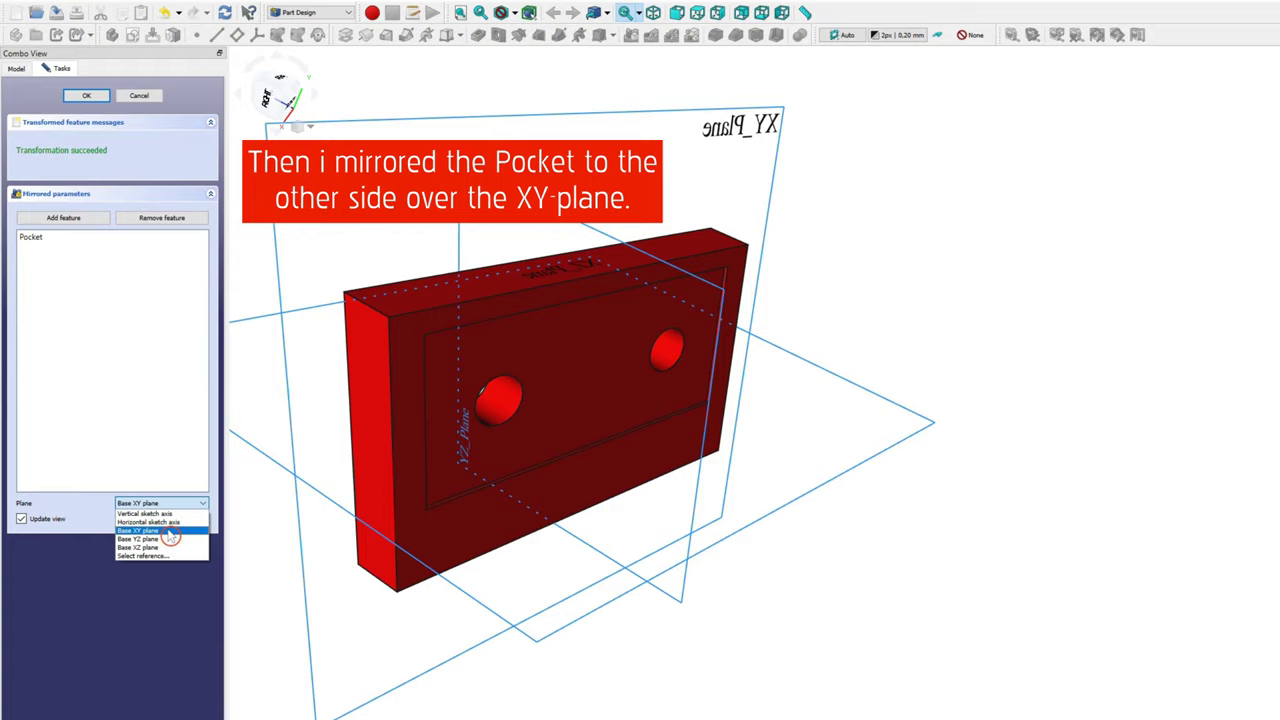
click(152, 101)
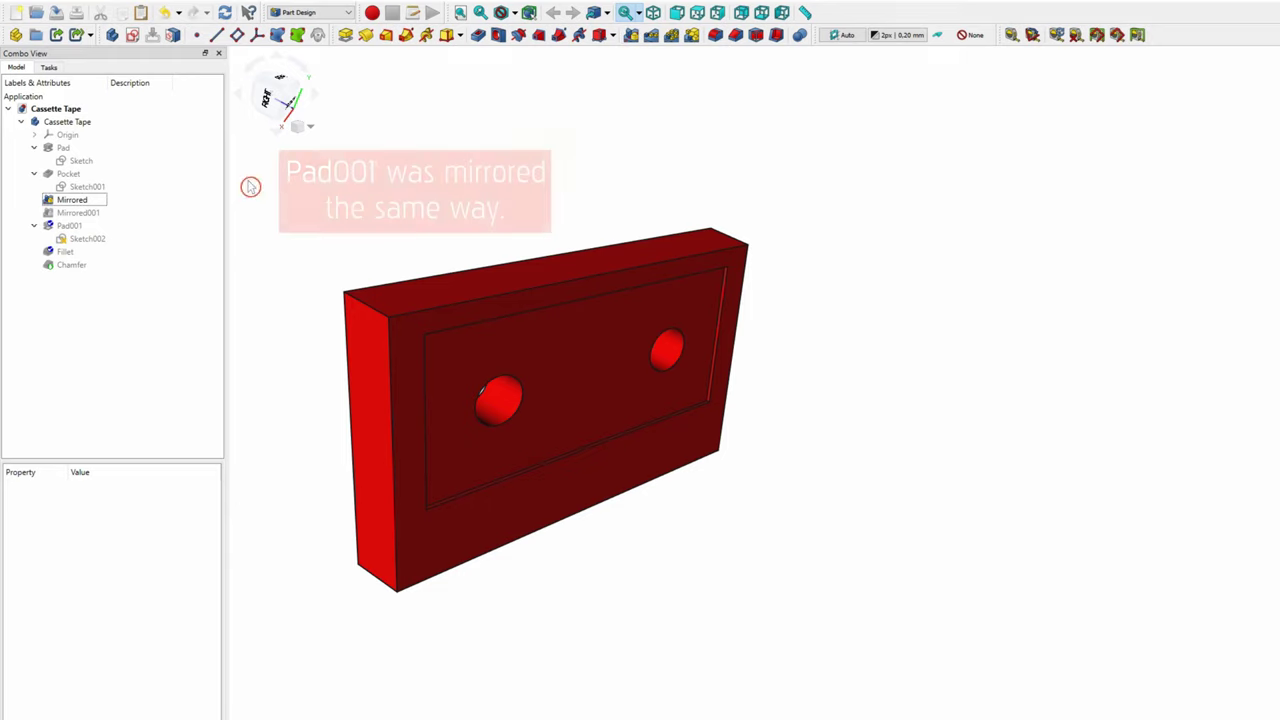
Inspect Pad001's 1 mm trapezoid tab, its Sketch002 outline, and Mirrored001 across XY_Plane.
click(78, 212)
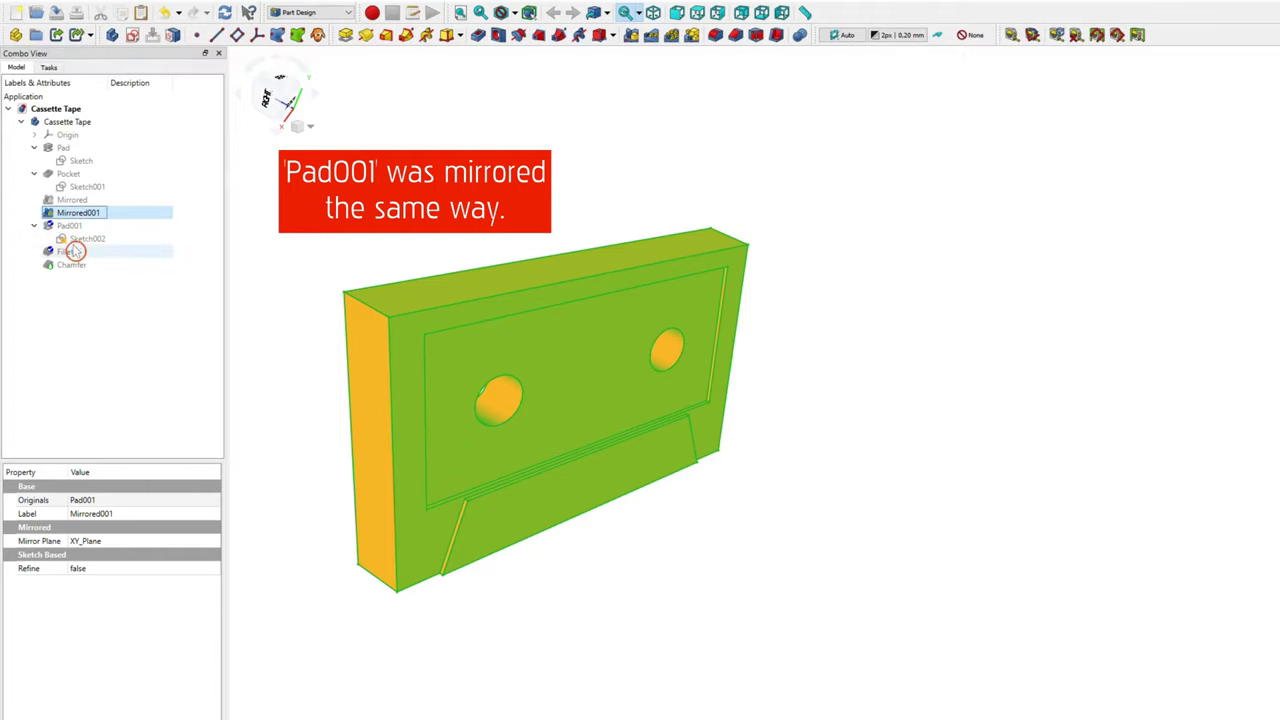
click(73, 229)
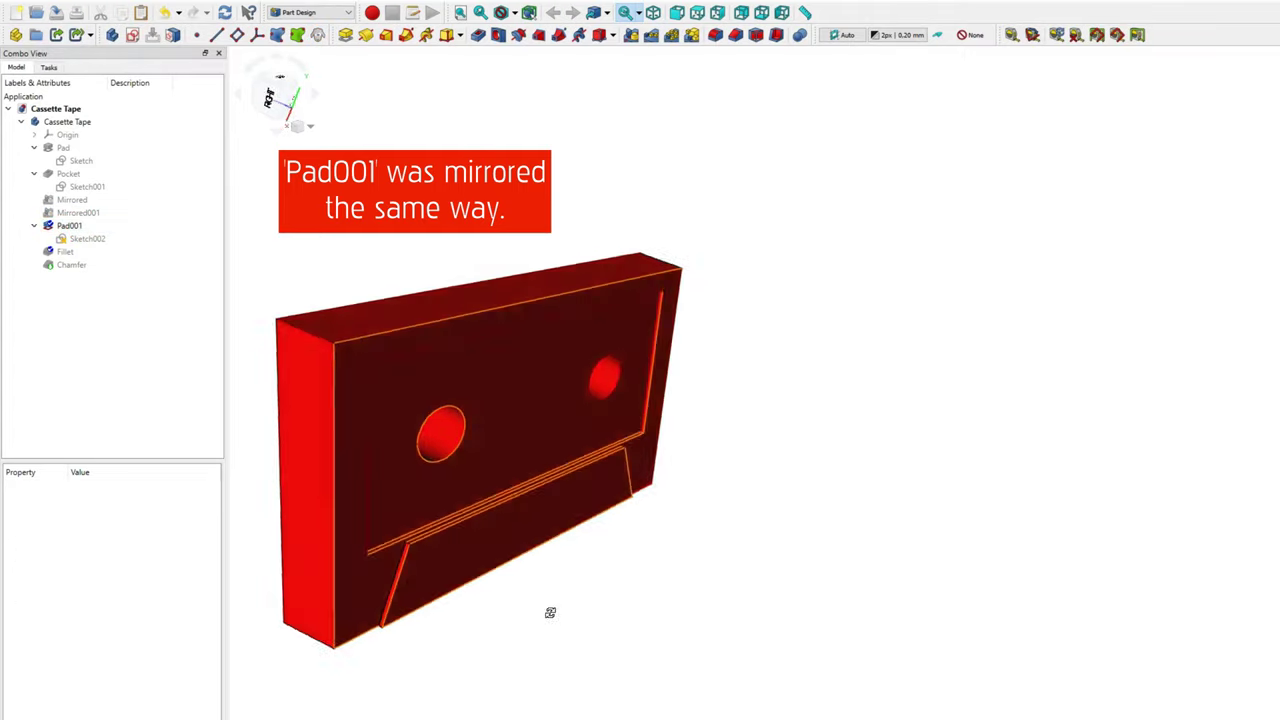
double_click(69, 228)
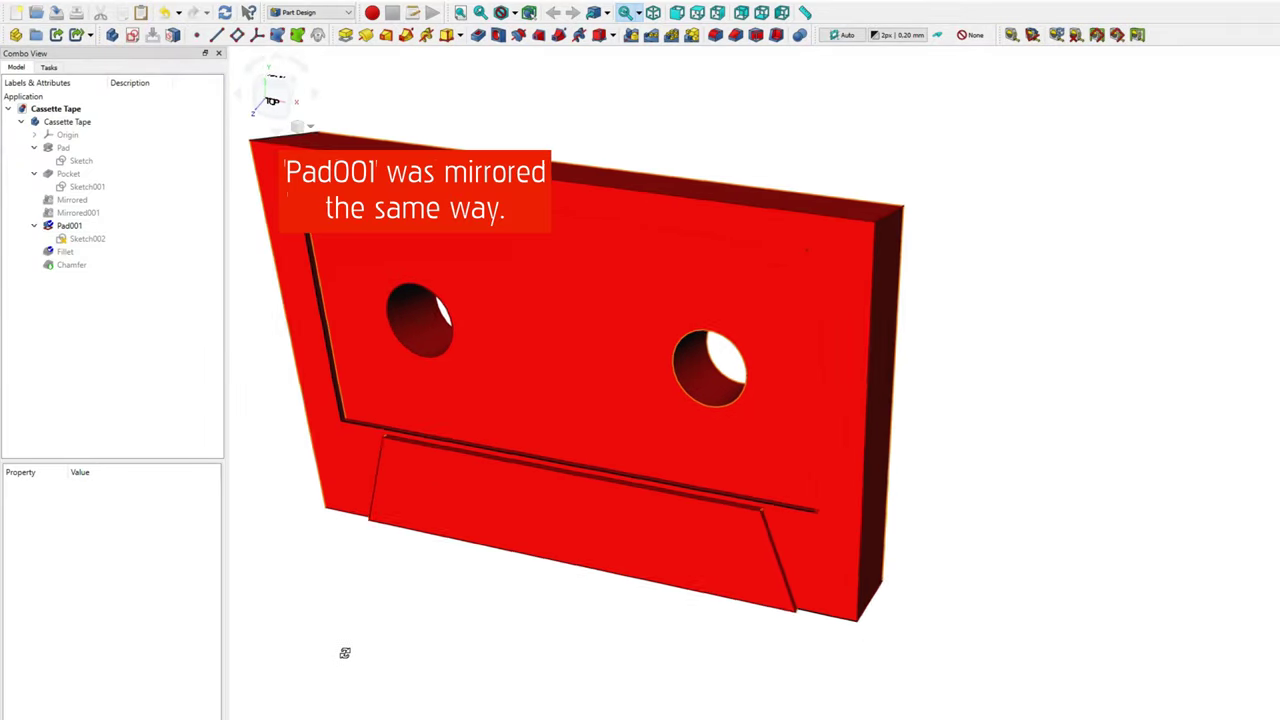
click(70, 226)
click(271, 360)
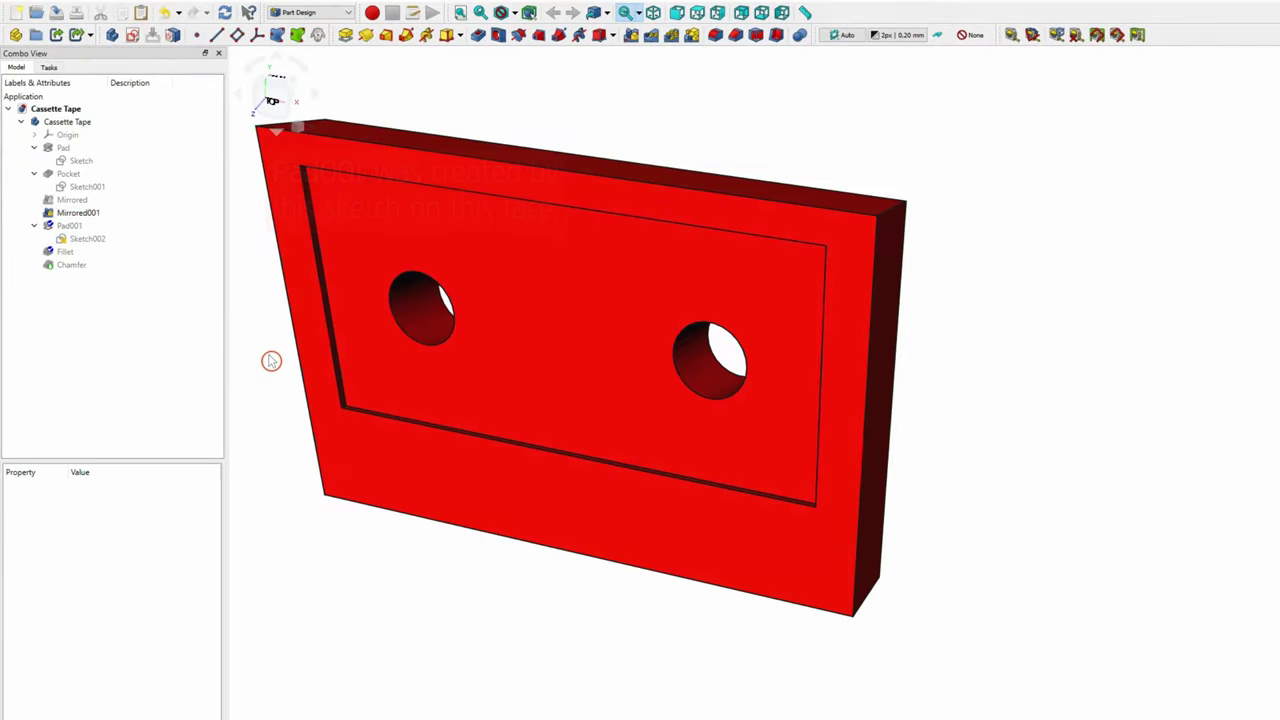
click(84, 239)
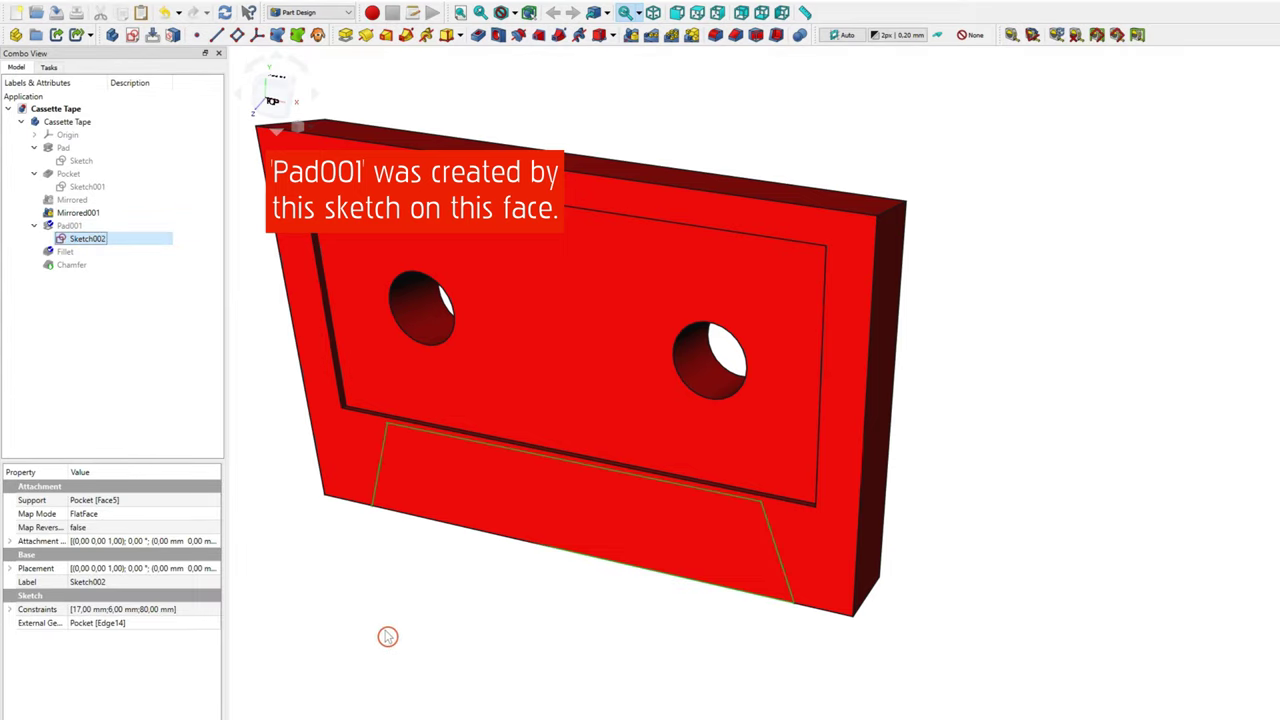
click(405, 495)
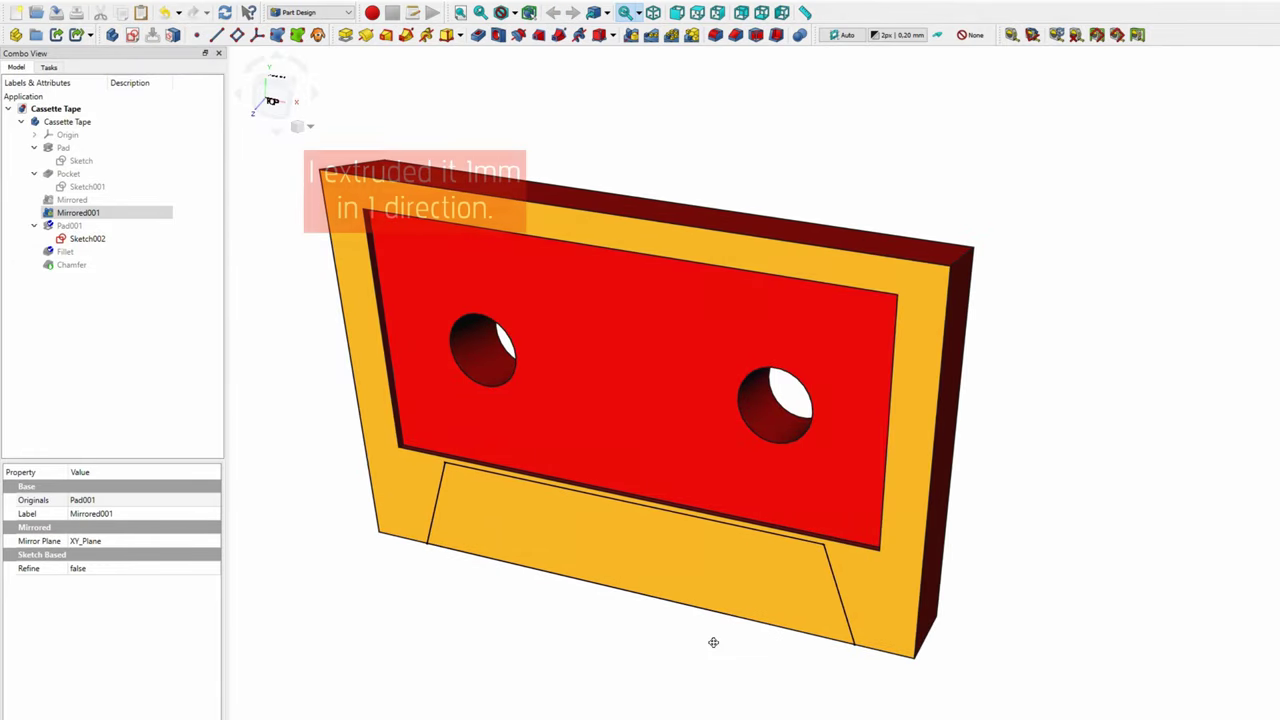
click(363, 522)
click(85, 226)
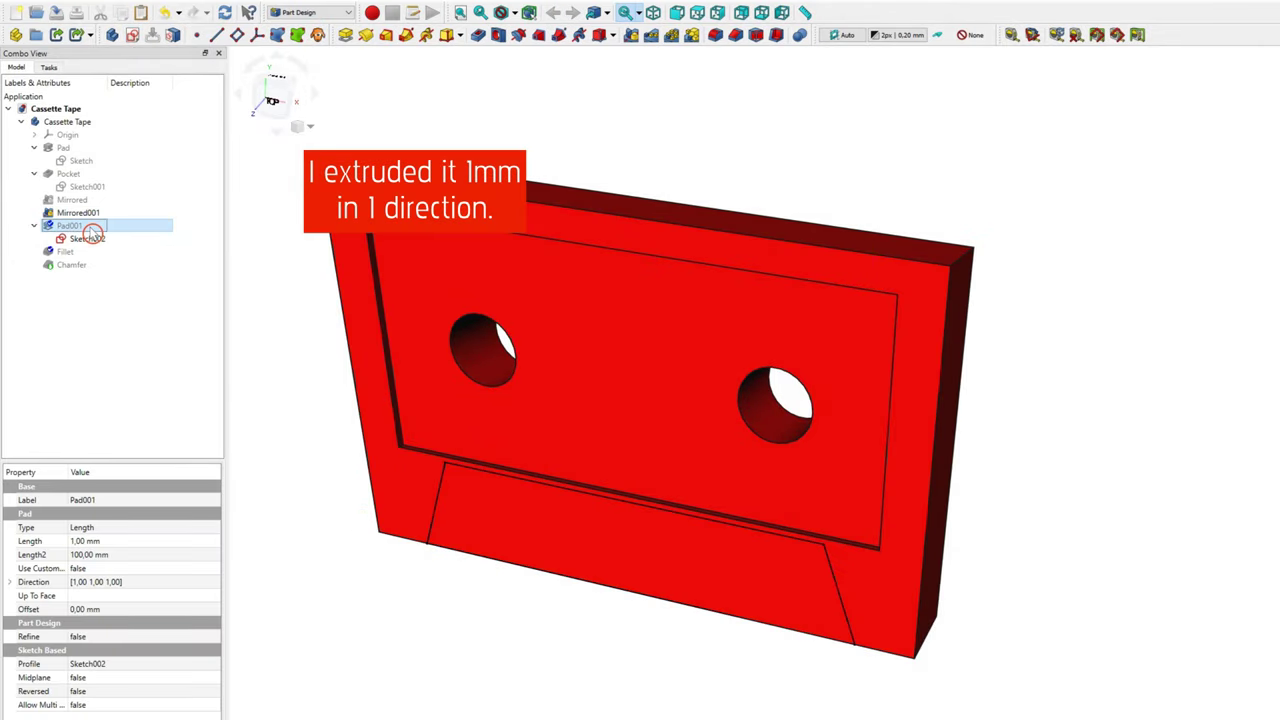
click(88, 239)
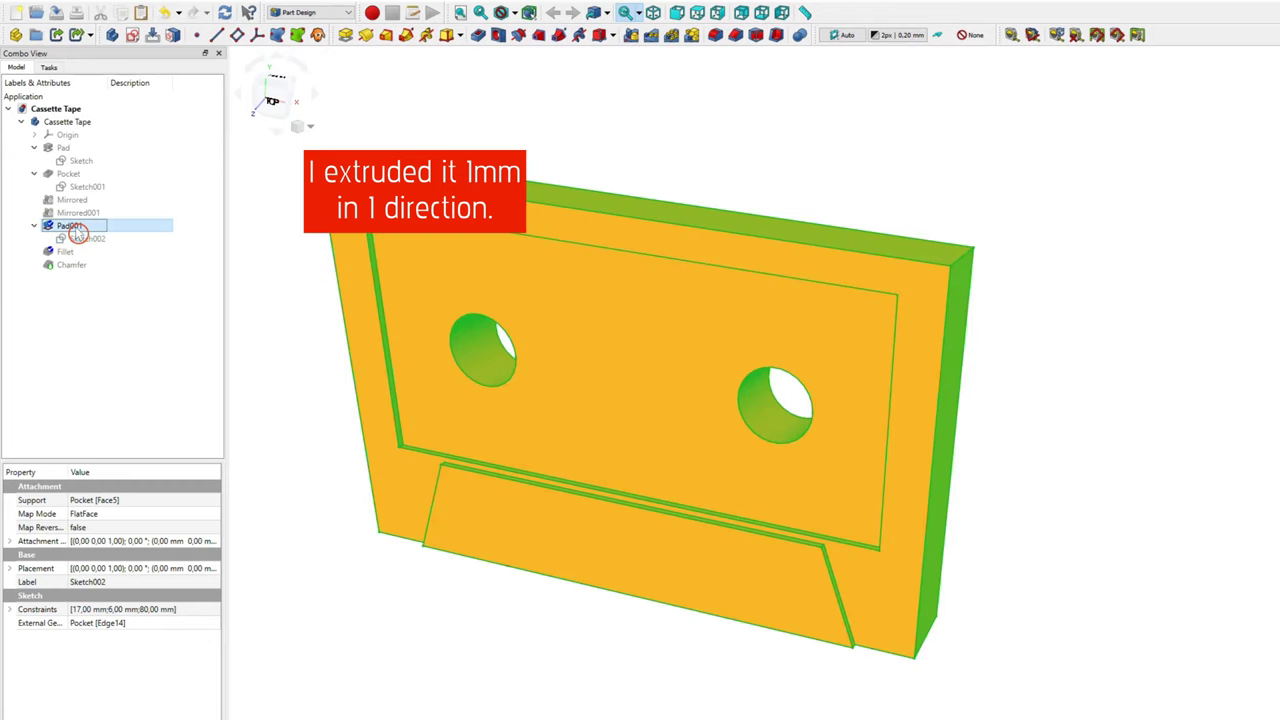
double_click(86, 226)
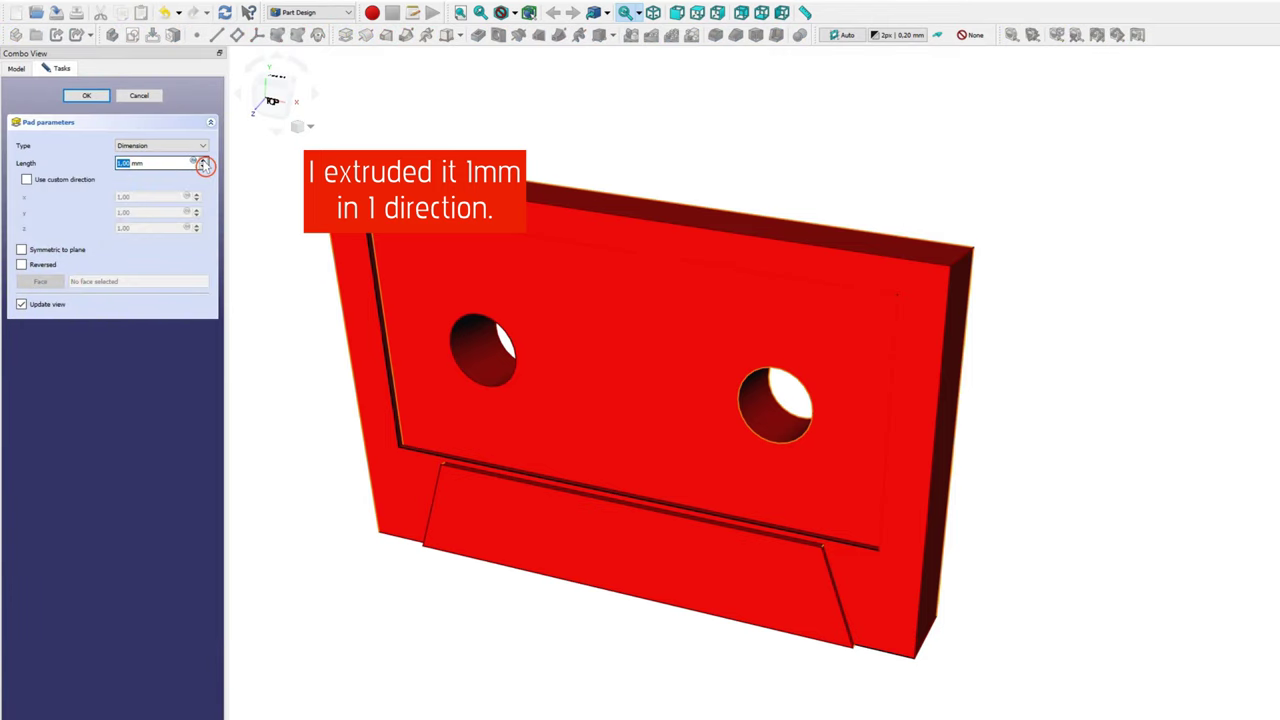
click(203, 162)
text(10)
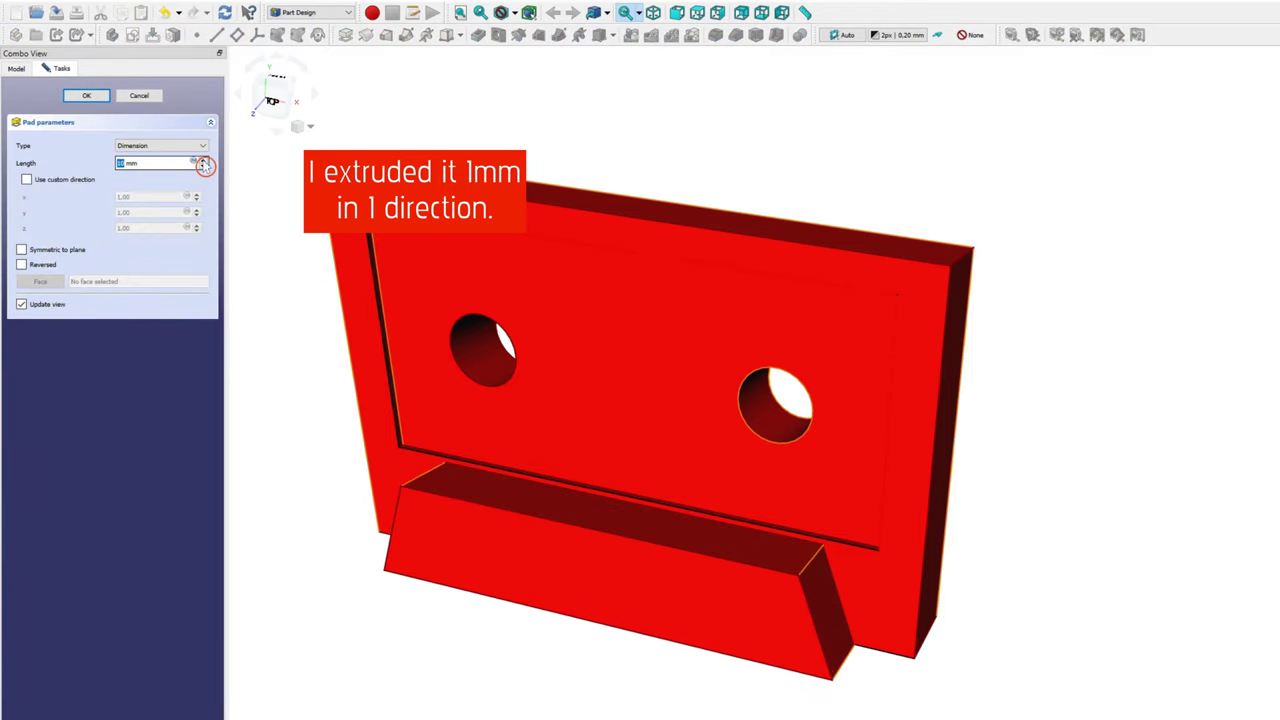
click(153, 97)
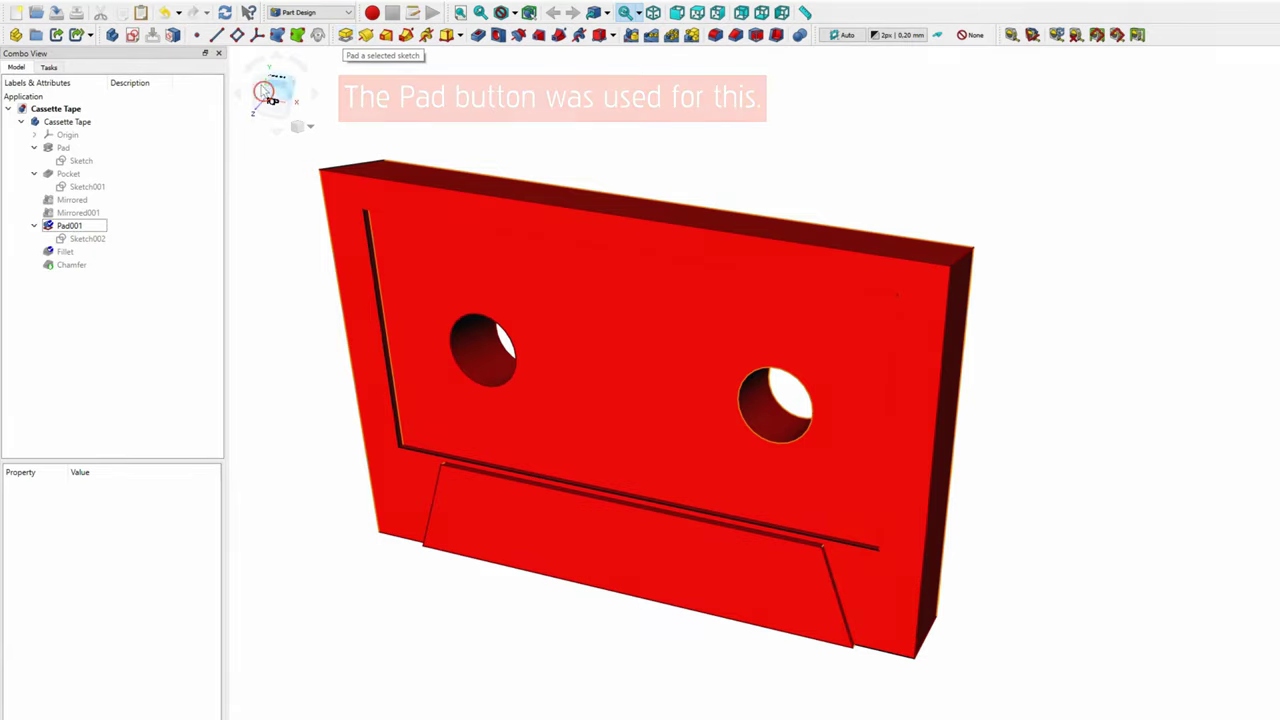
click(85, 215)
scroll(691, 674, down, 2)
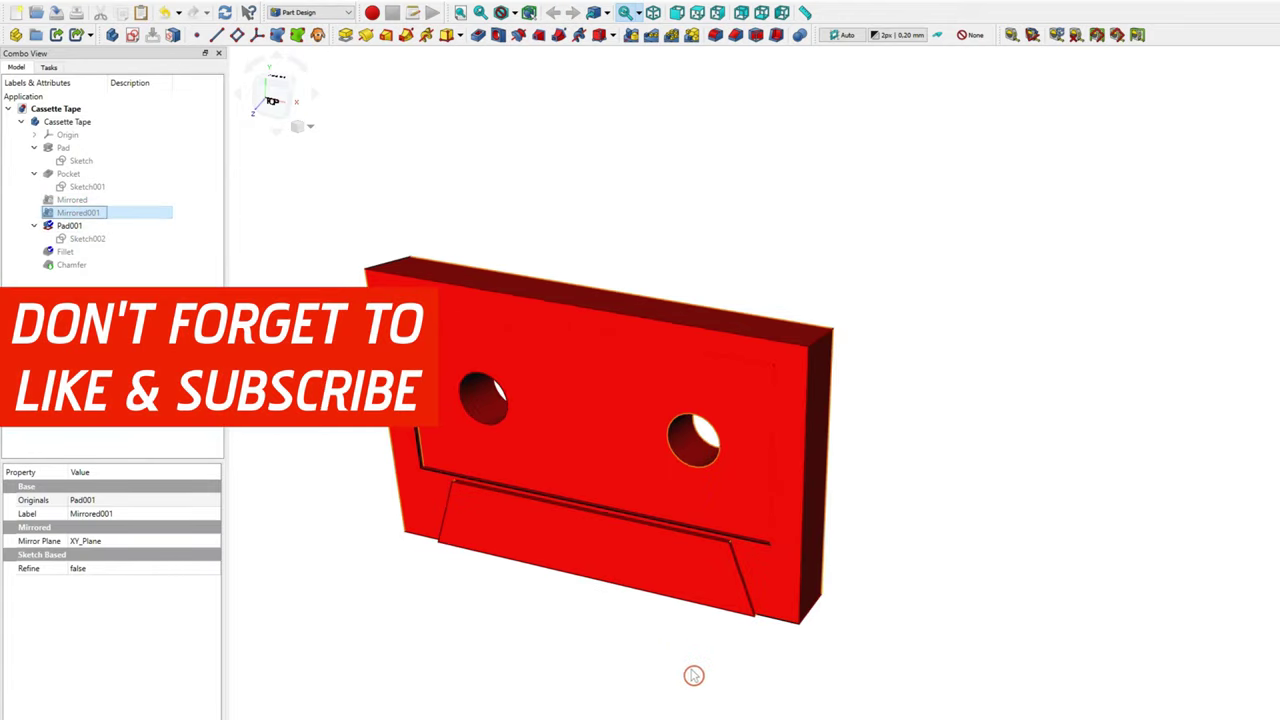
middle_drag(691, 674, 748, 508)
click(90, 228)
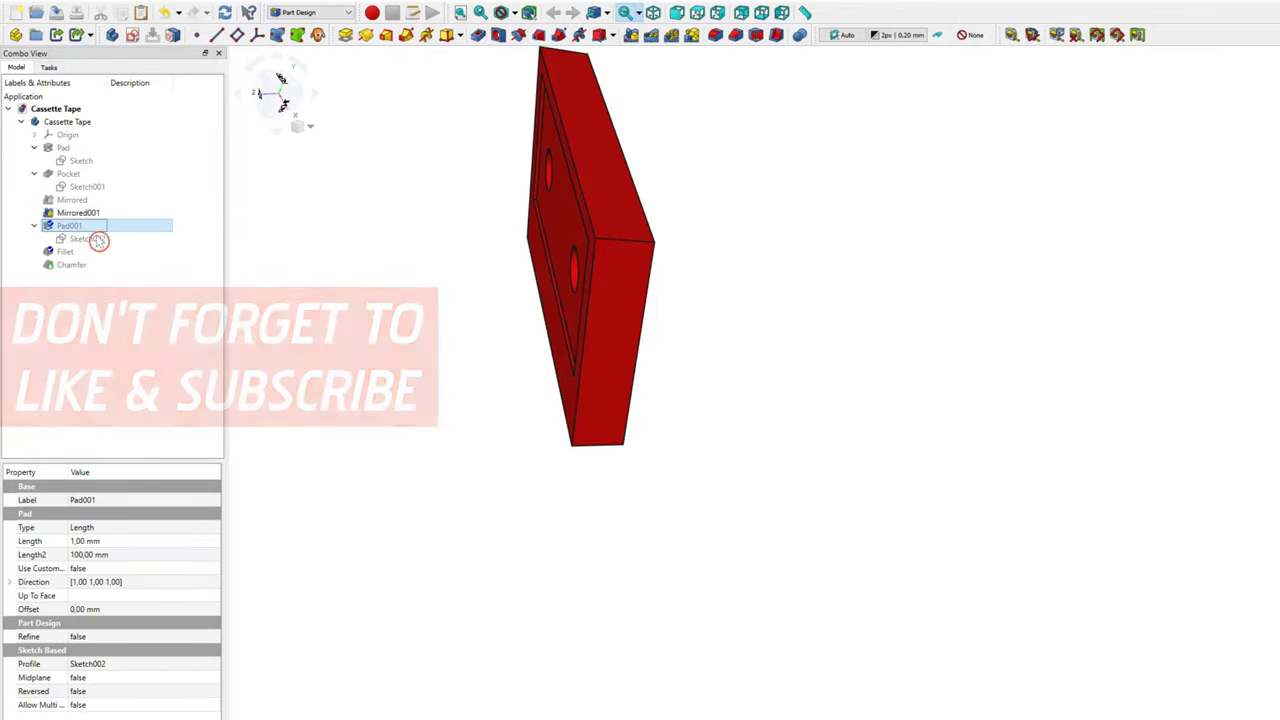
mouse_move(566, 466)
middle_down()
mouse_move(418, 353)
mouse_move(683, 434)
mouse_move(654, 429)
mouse_move(721, 501)
mouse_move(722, 522)
middle_up()
click(654, 429)
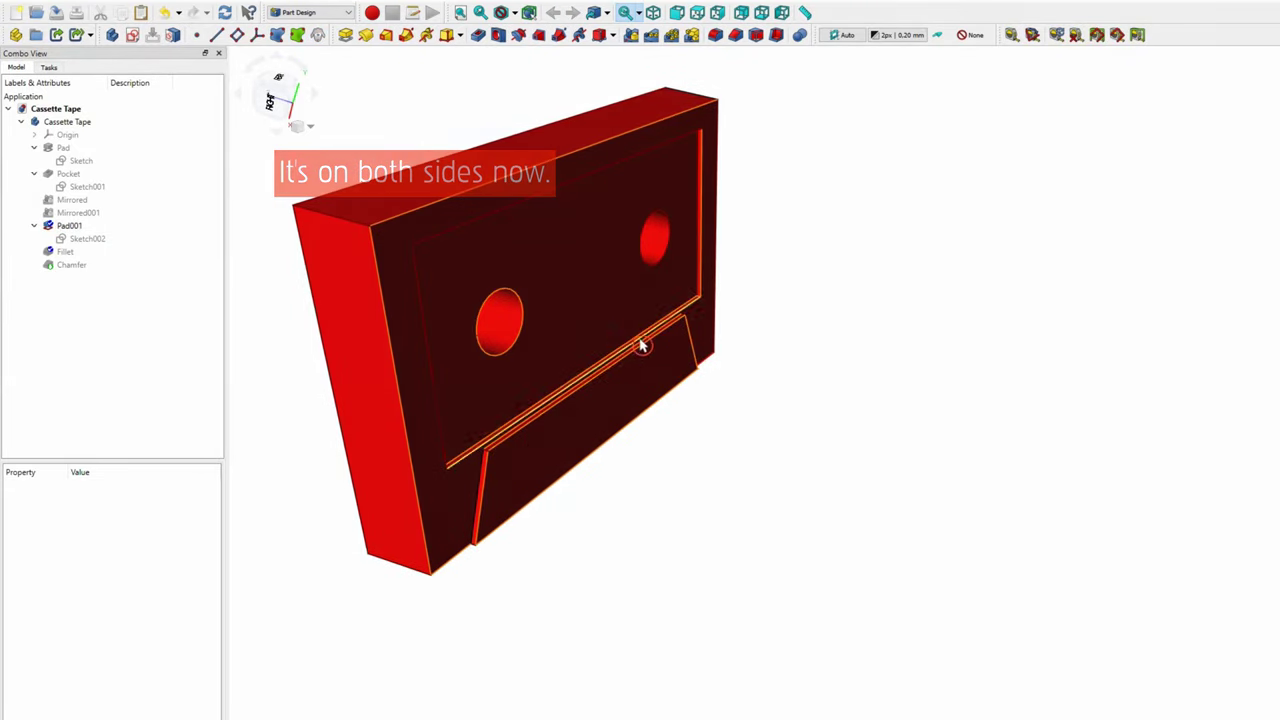
click(90, 254)
double_click(90, 254)
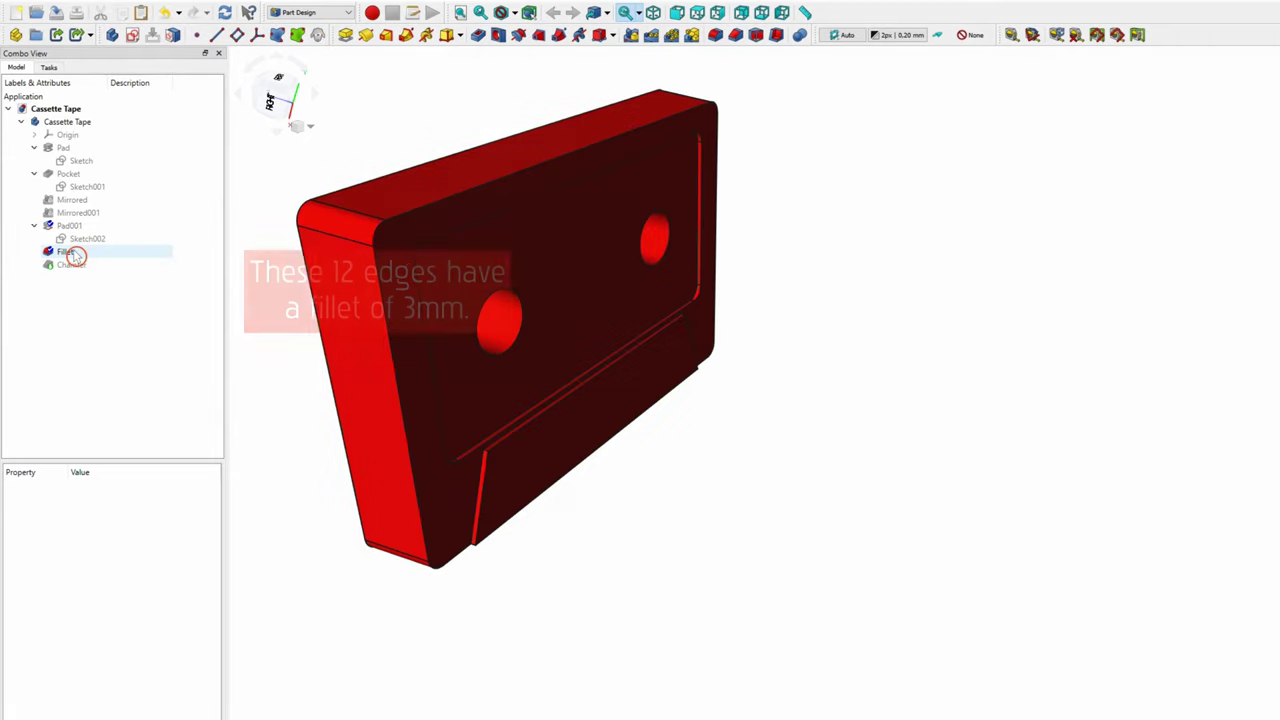
click(46, 174)
click(46, 198)
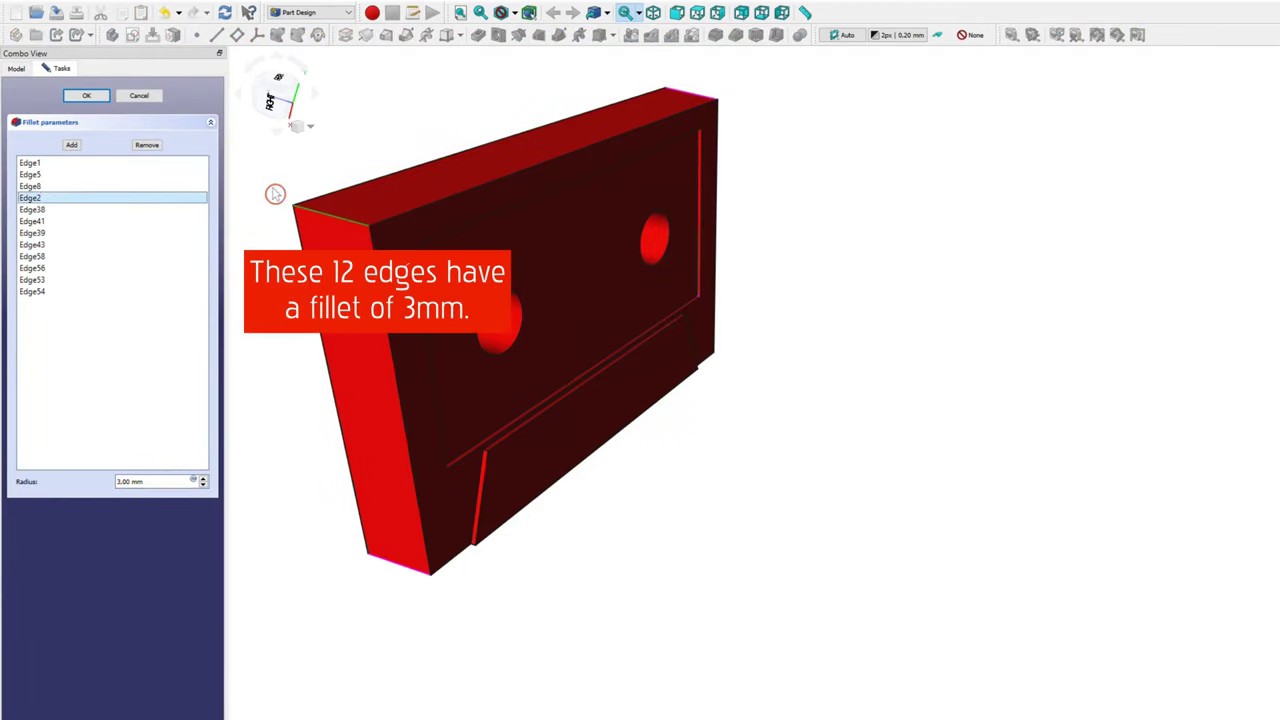
click(60, 290)
shift+click(57, 163)
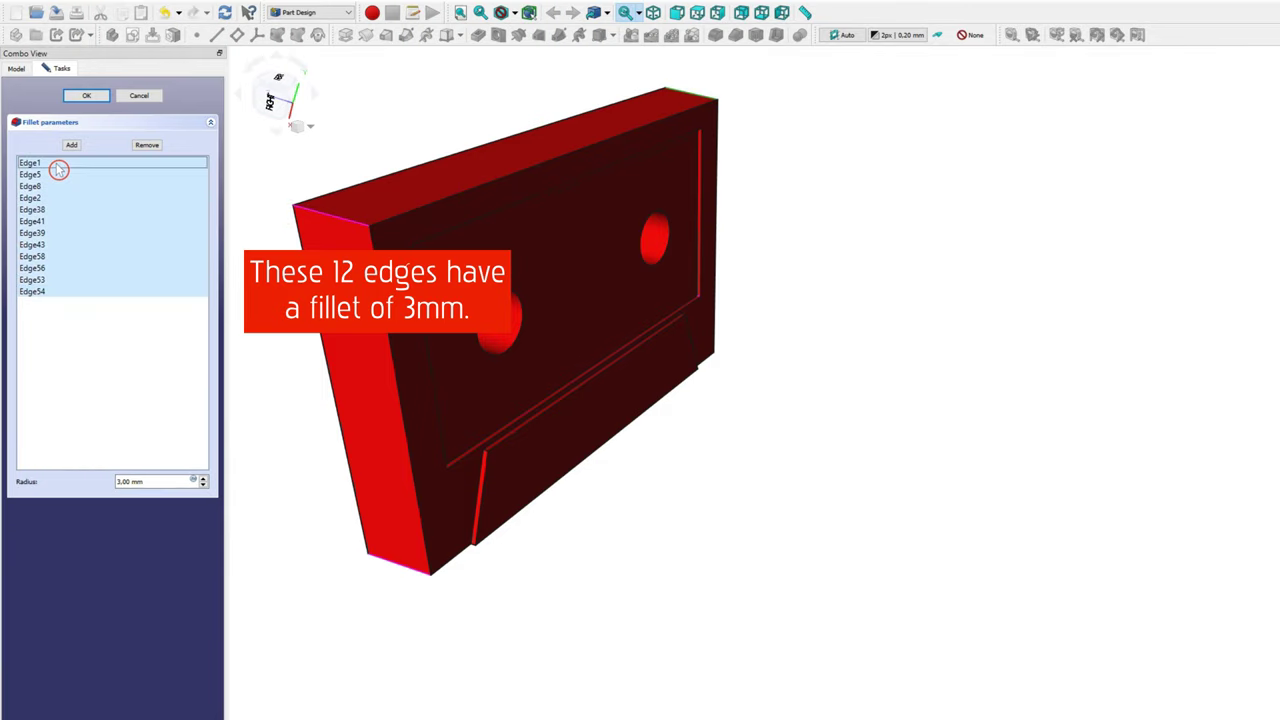
middle_drag(559, 609, 598, 654)
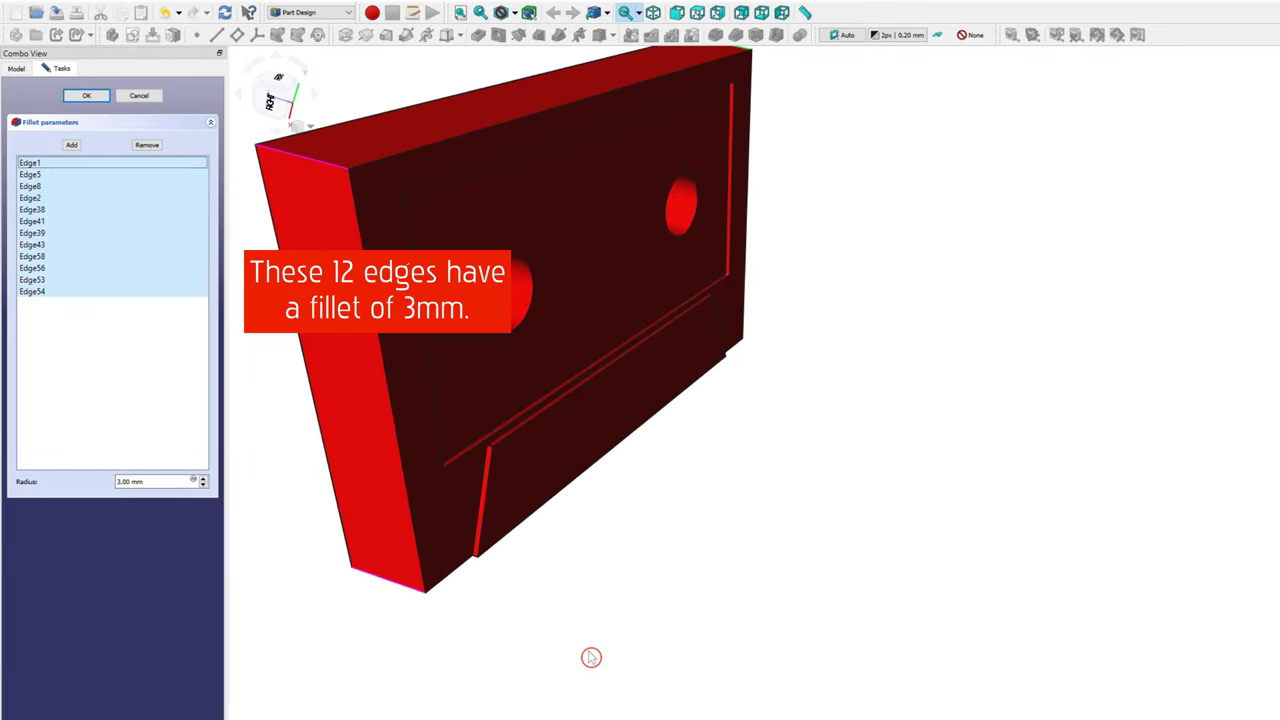
click(153, 483)
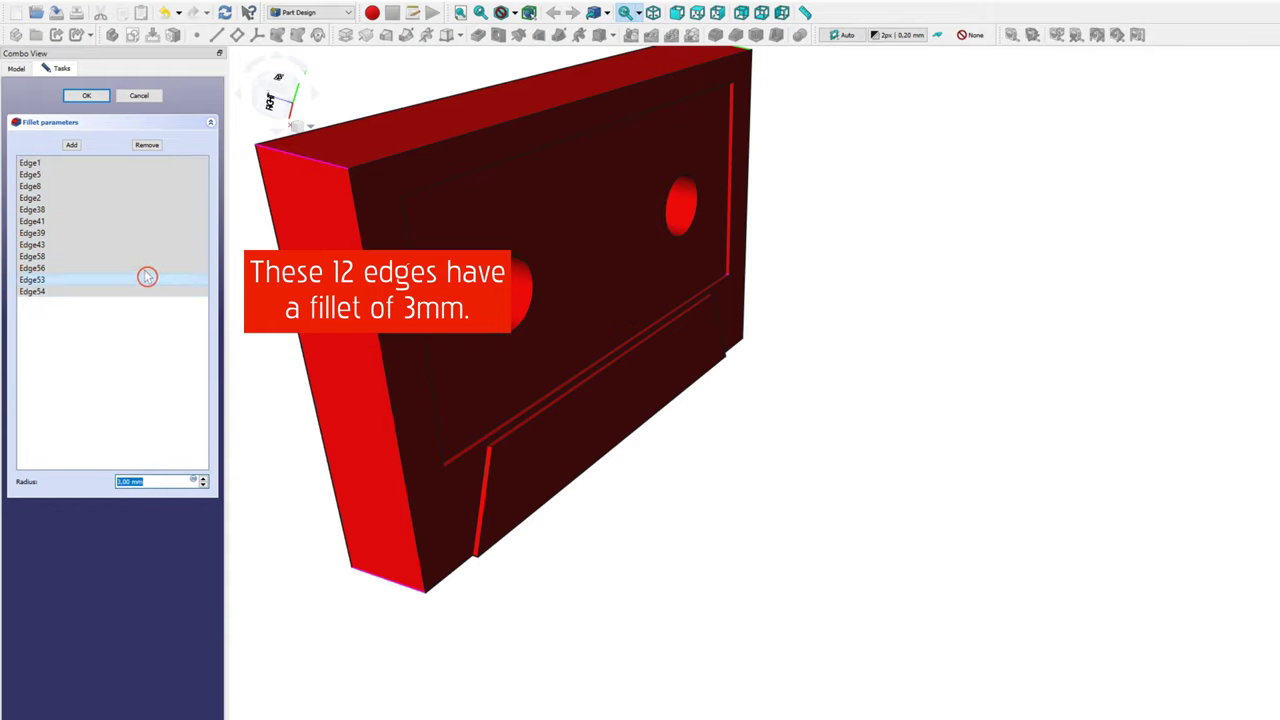
click(141, 97)
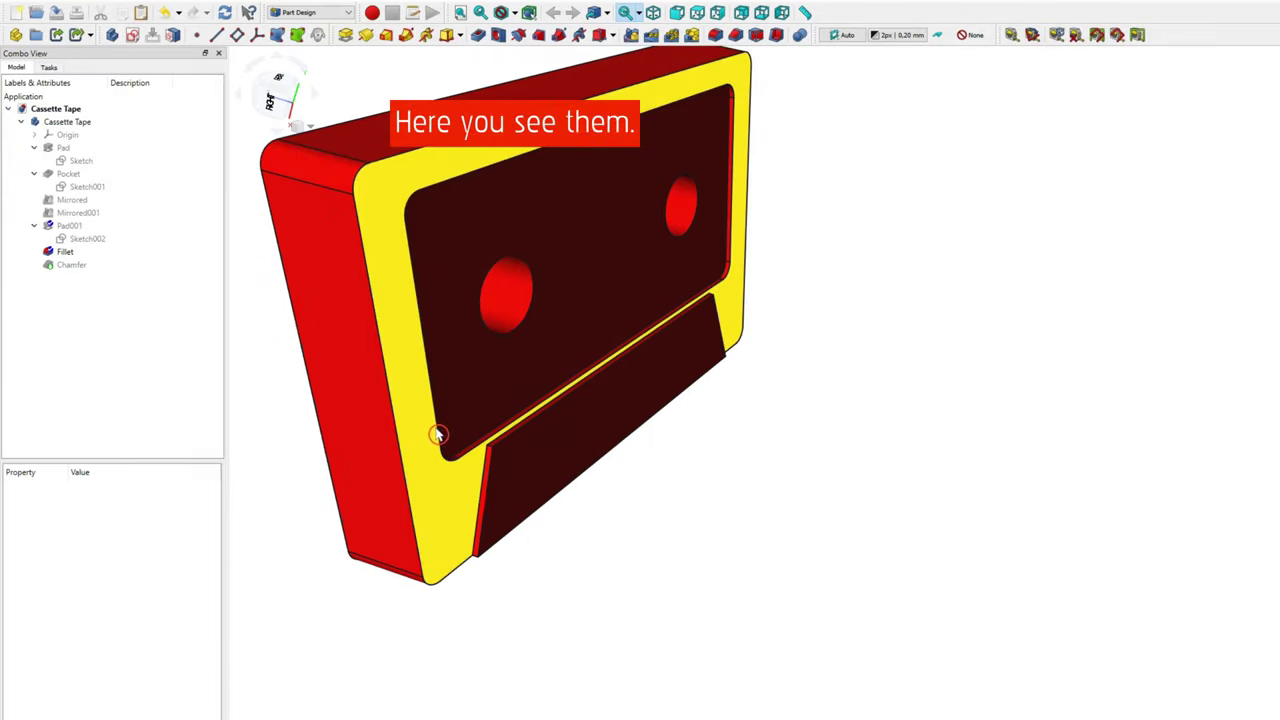
click(447, 455)
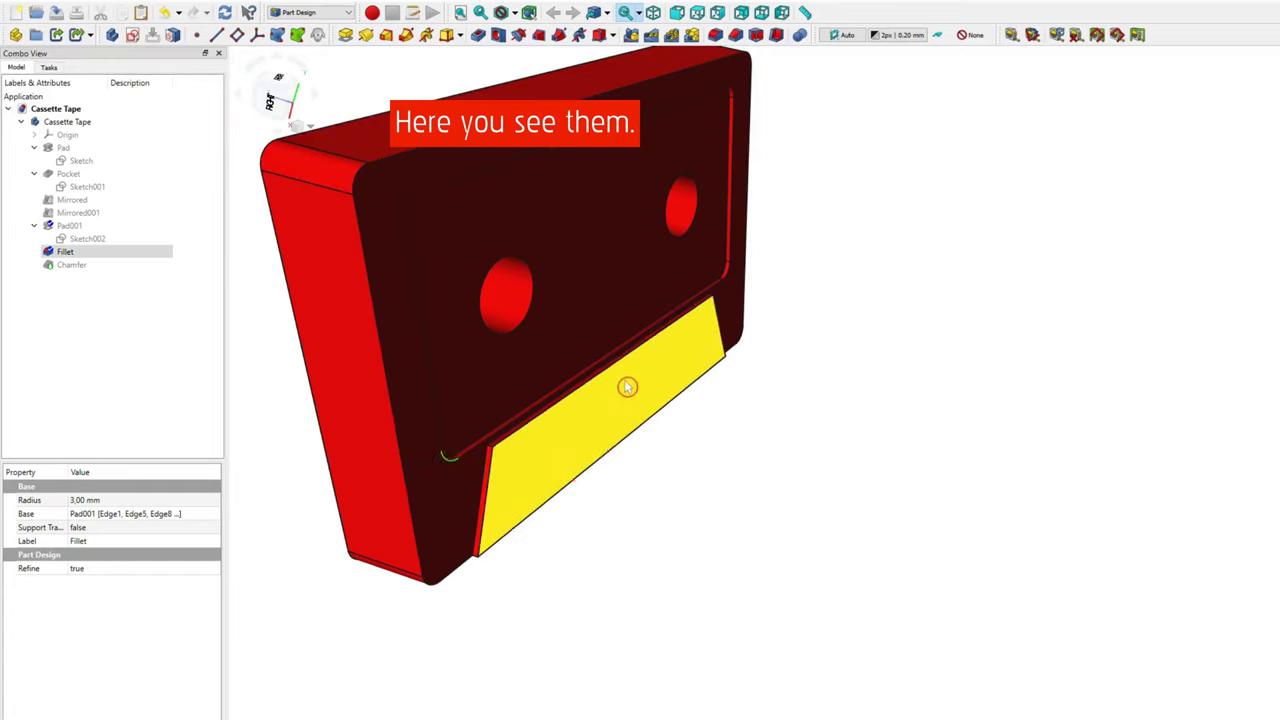
ctrl+click(729, 214)
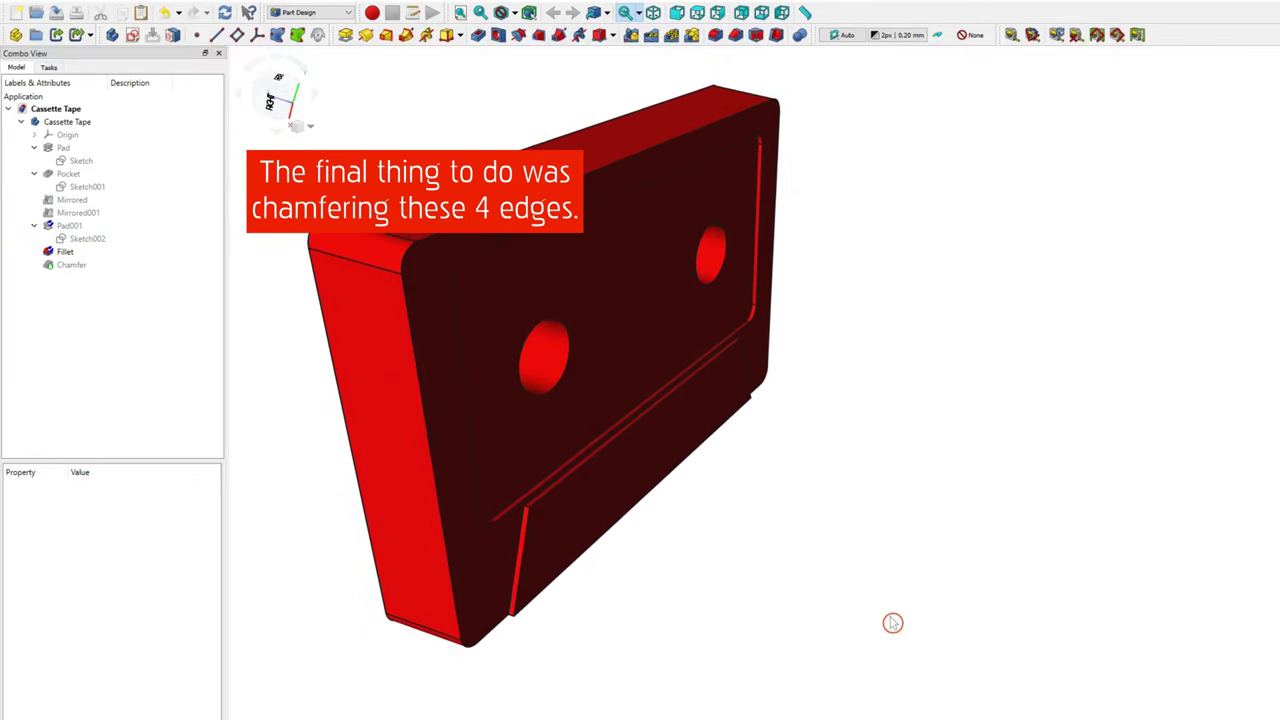
mouse_move(891, 623)
middle_down()
mouse_move(759, 636)
mouse_move(657, 623)
mouse_move(634, 637)
middle_up()
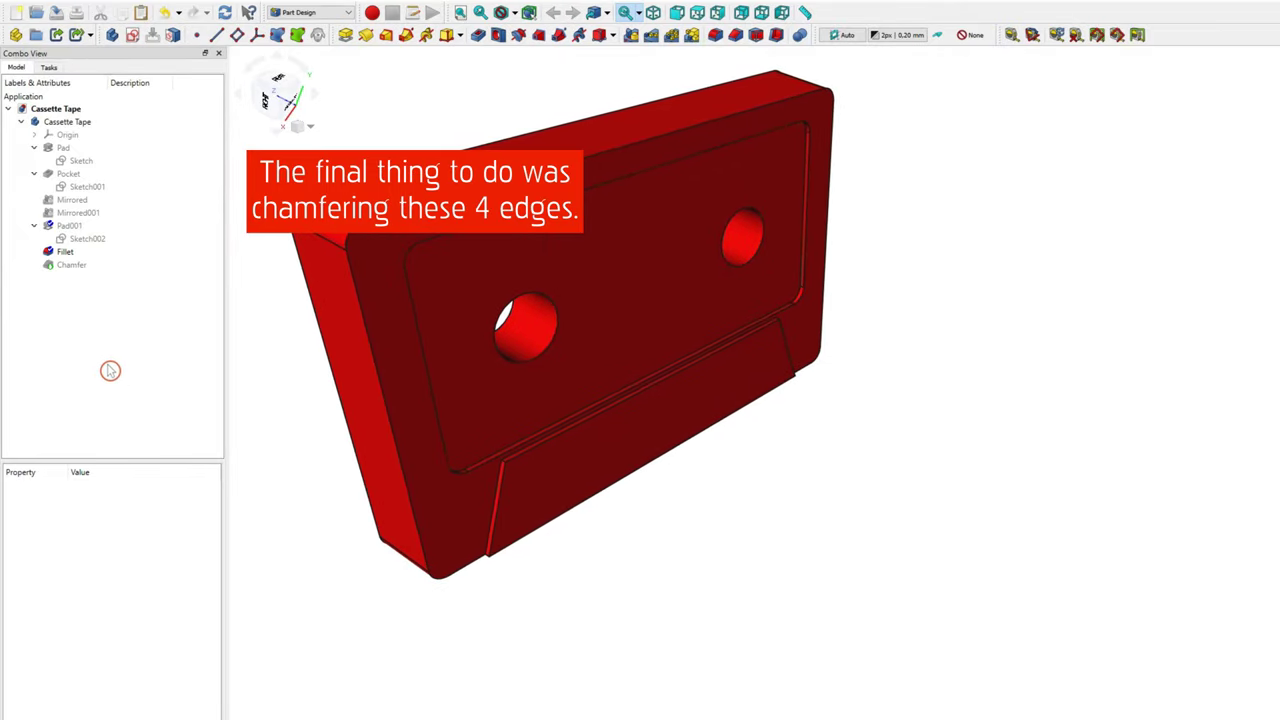
click(71, 267)
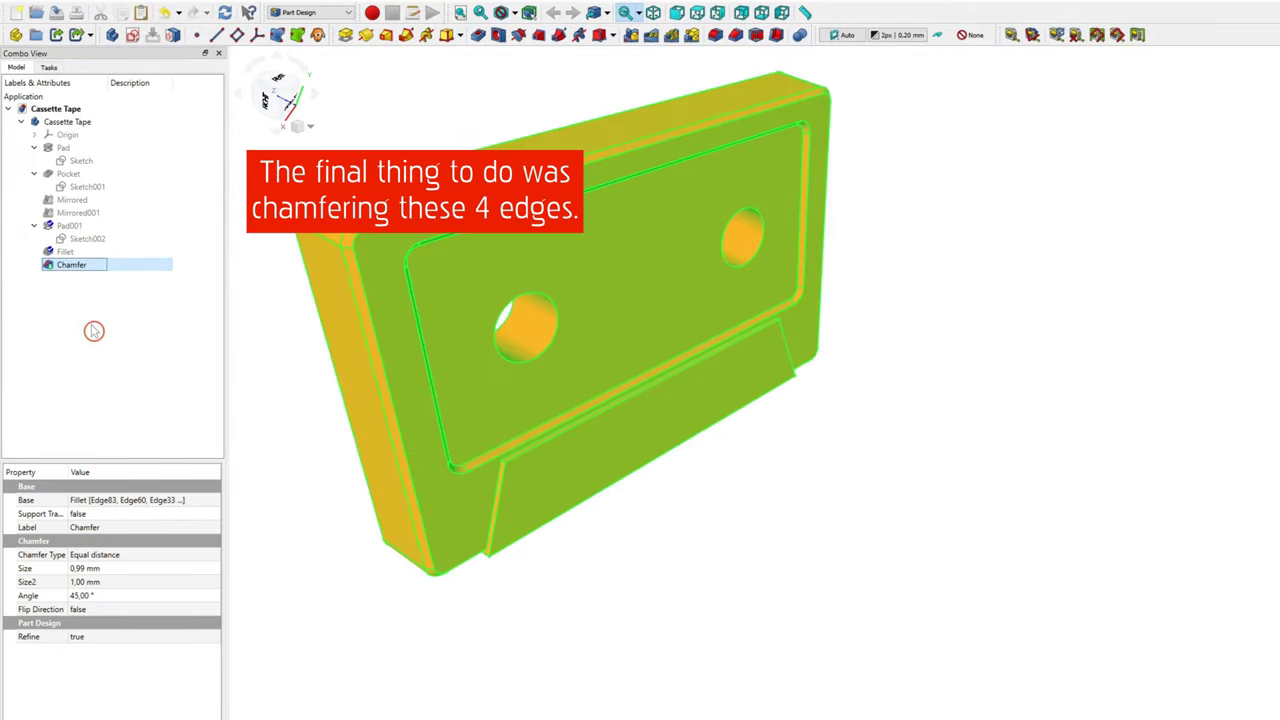
click(93, 331)
double_click(77, 265)
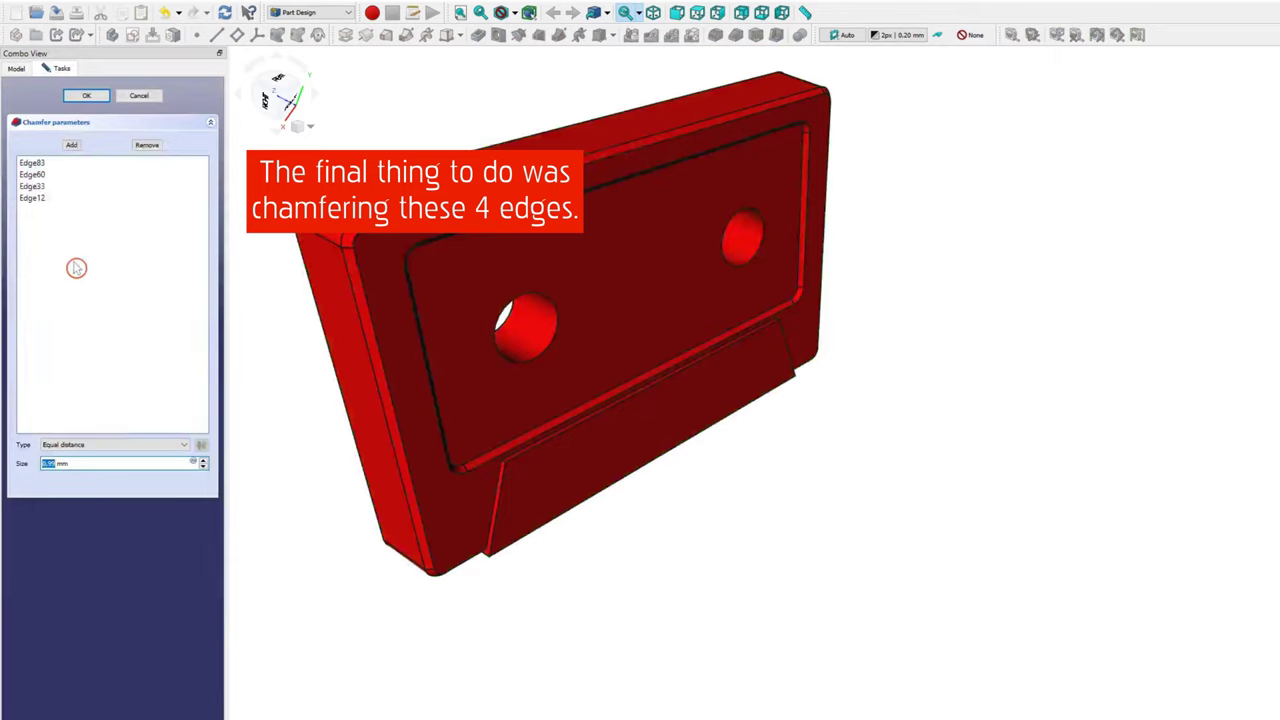
click(50, 166)
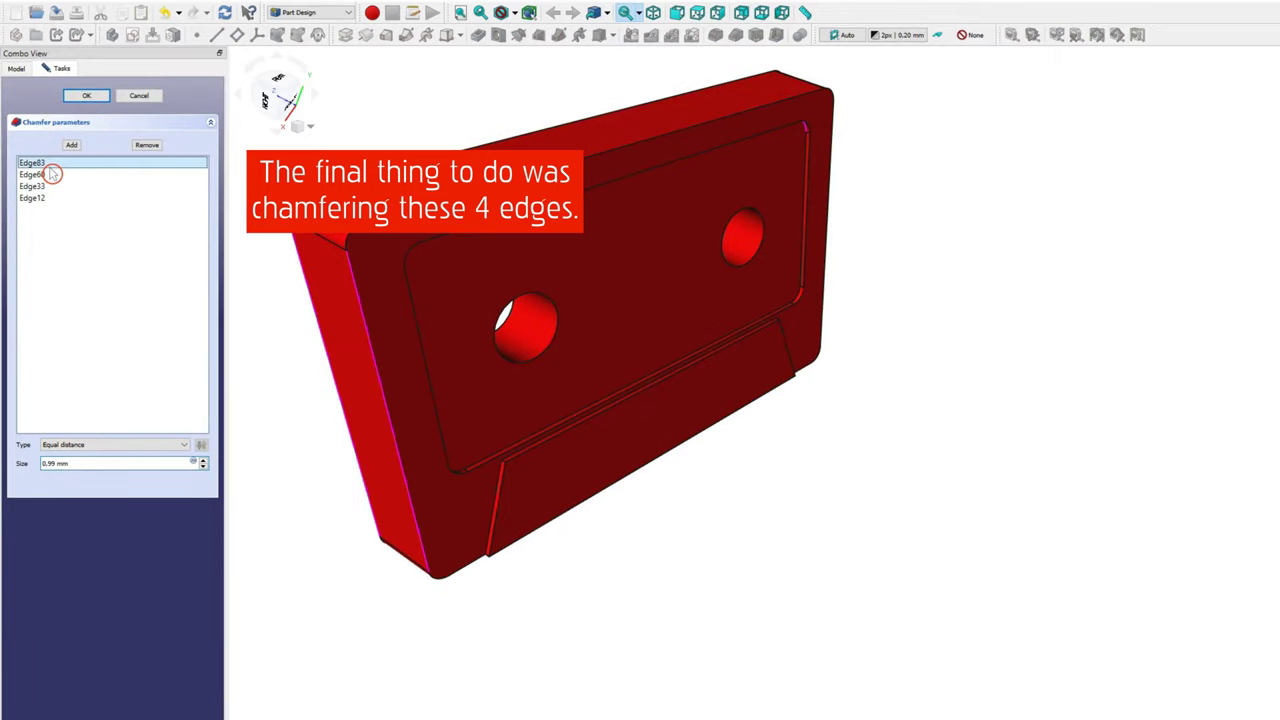
click(50, 187)
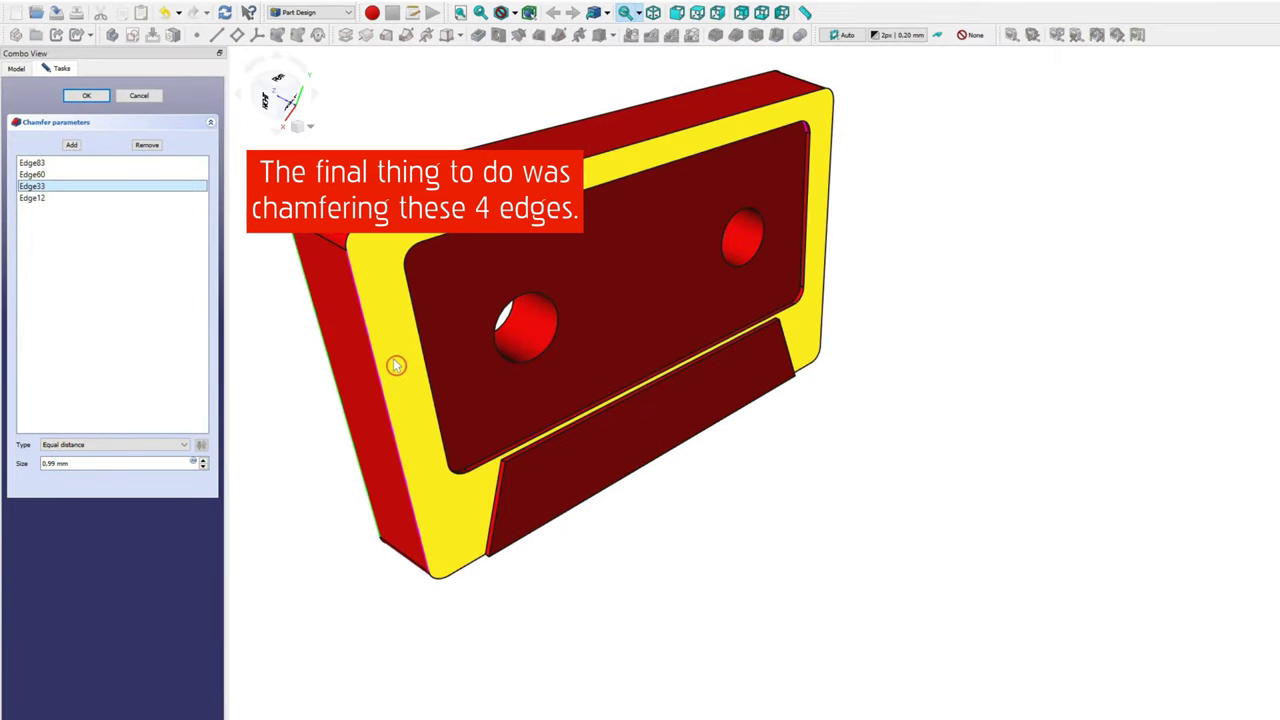
click(43, 199)
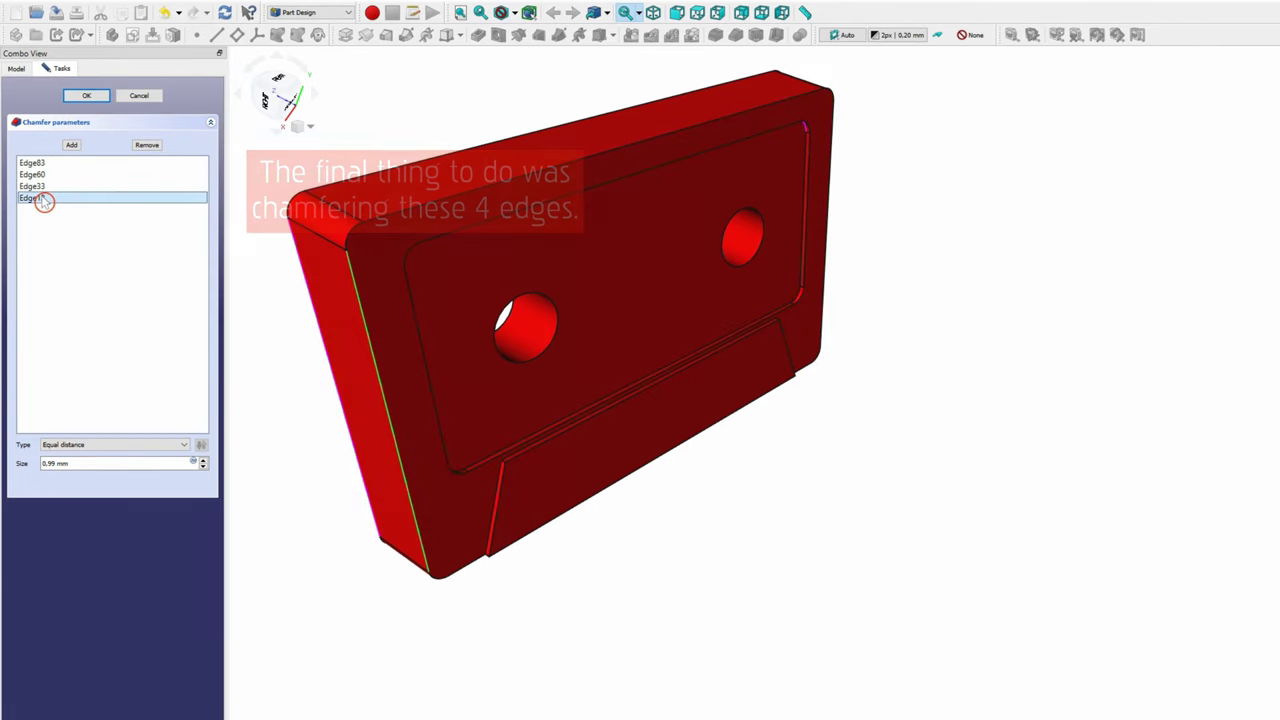
double_click(50, 463)
click(43, 469)
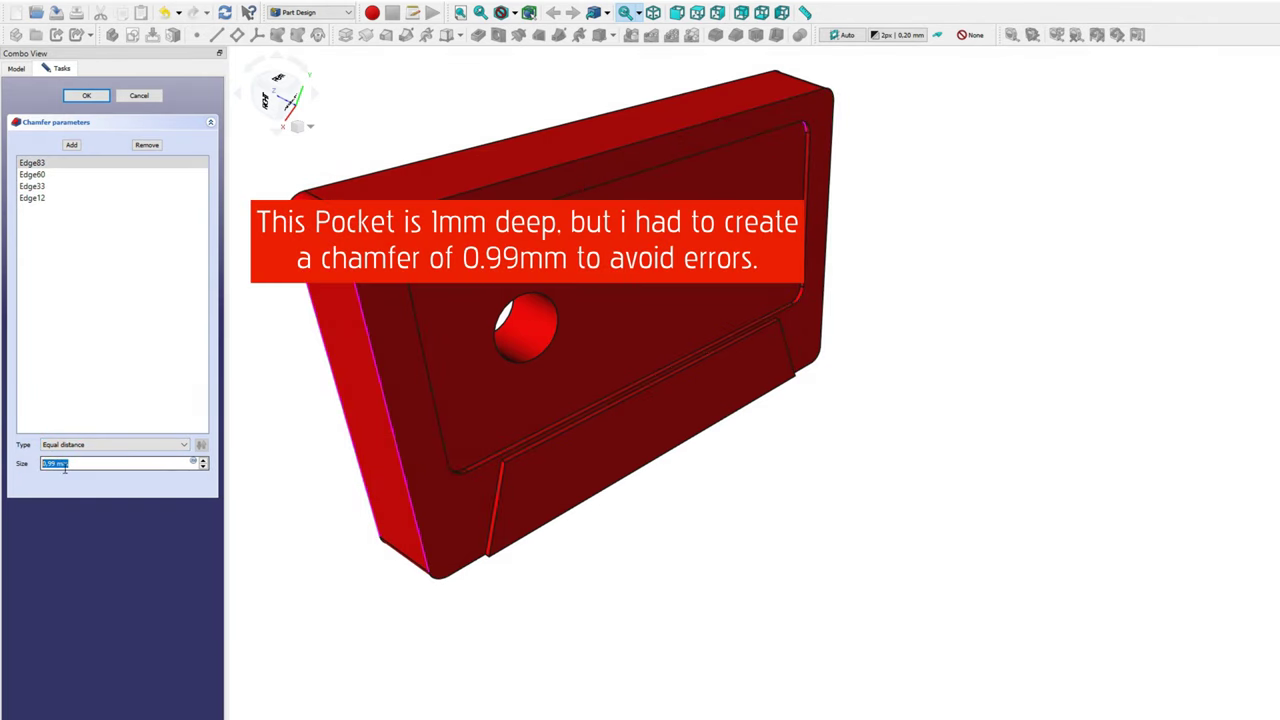
scroll(520, 440, up, 2)
scroll(520, 451, up, 2)
scroll(410, 502, up, 3)
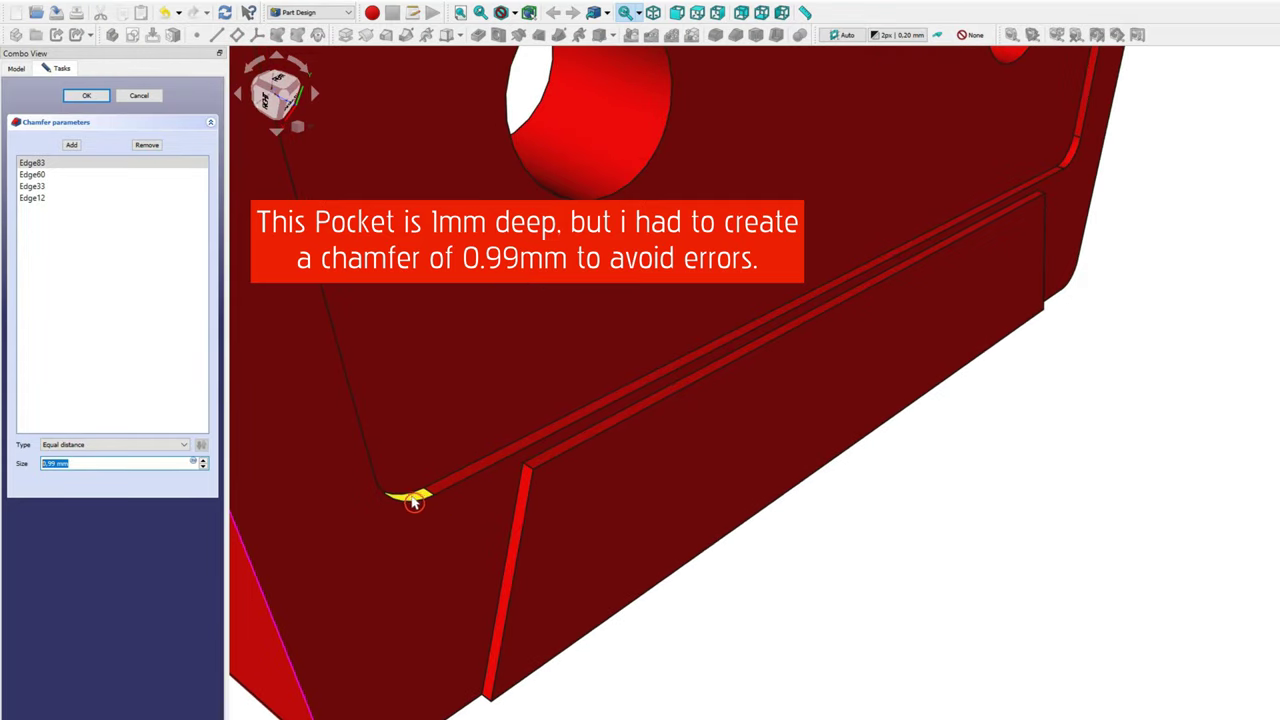
scroll(430, 495, up, 1)
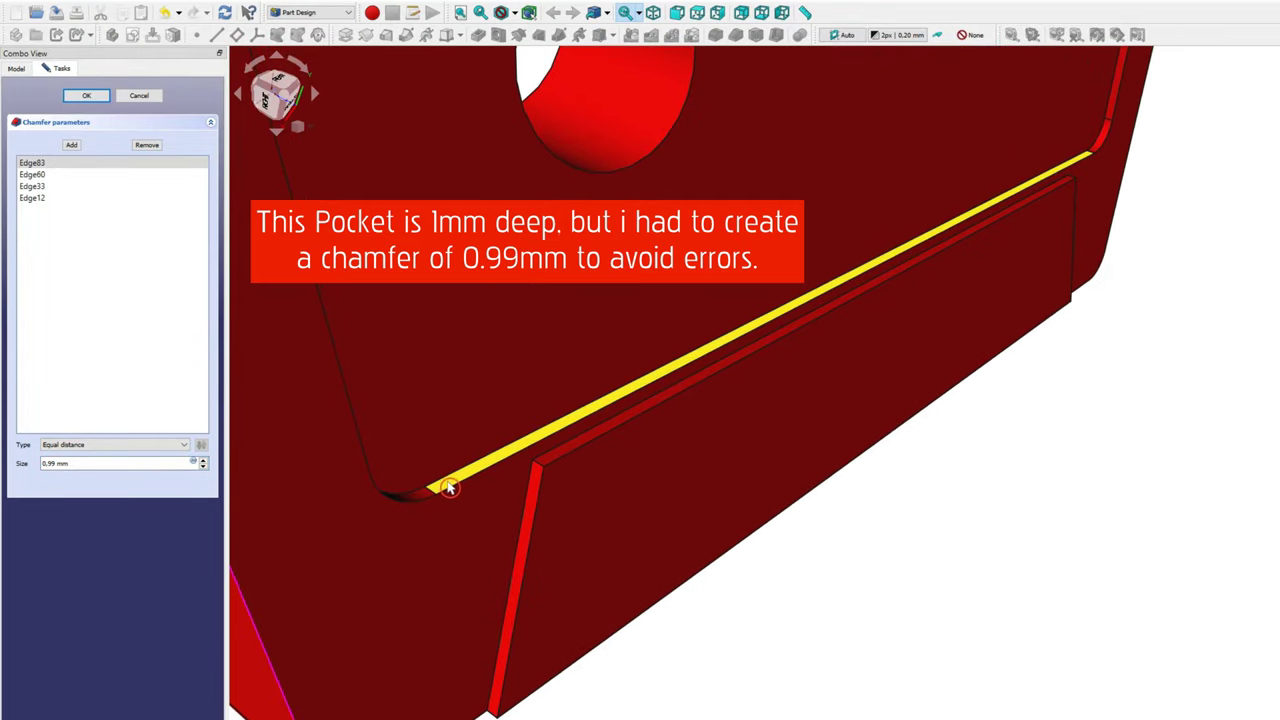
click(115, 463)
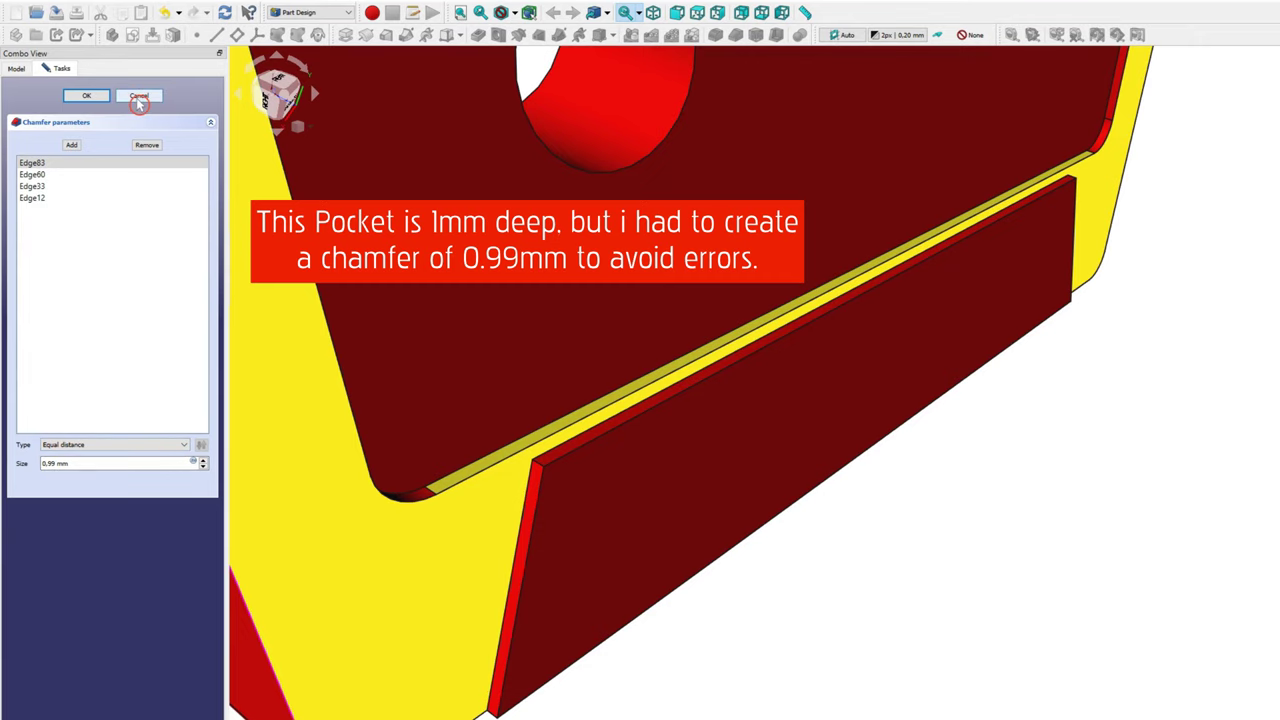
key(Return)
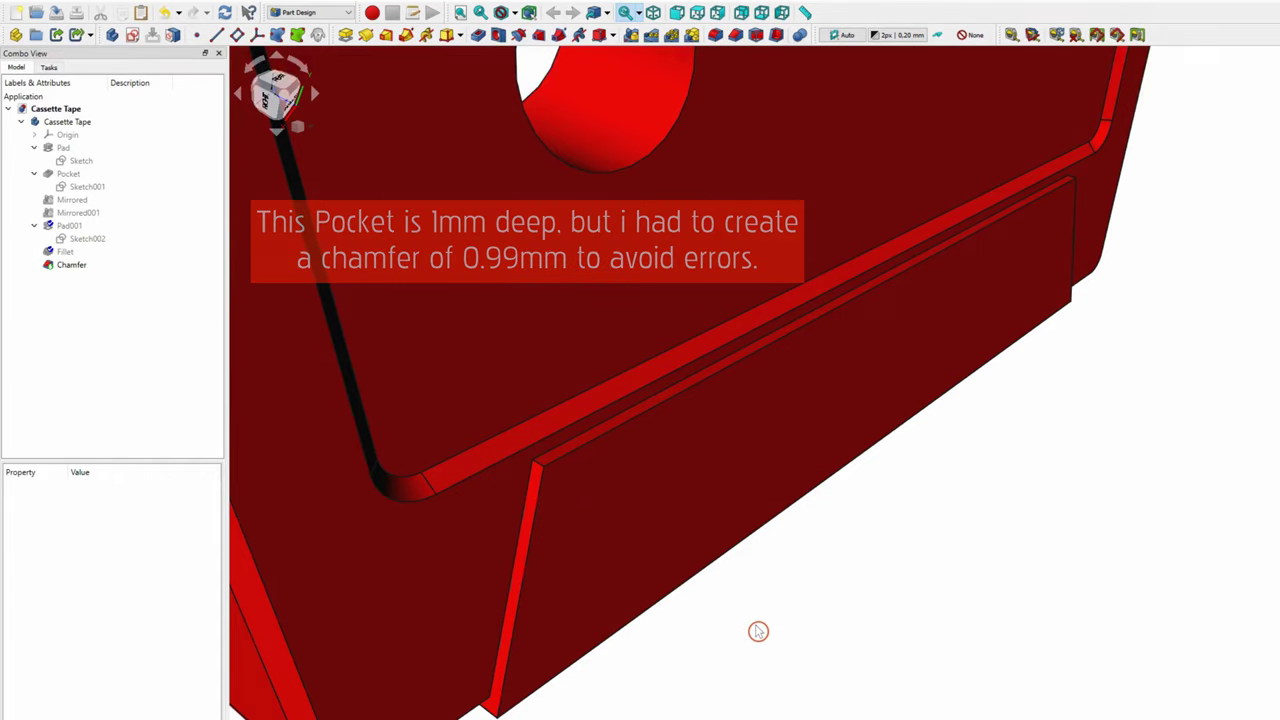
Try a 1 mm Chamfer size, dismiss the failure error, and keep 0.99 mm.
double_click(72, 264)
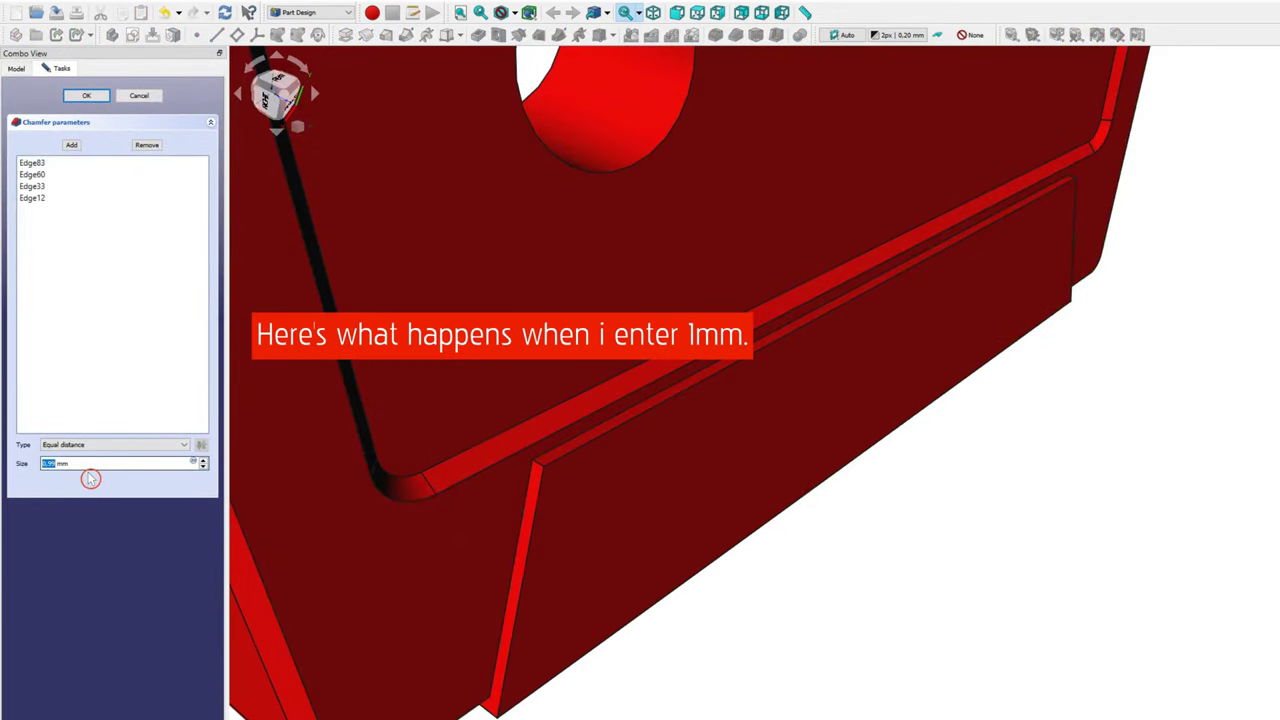
text(1)
click(86, 95)
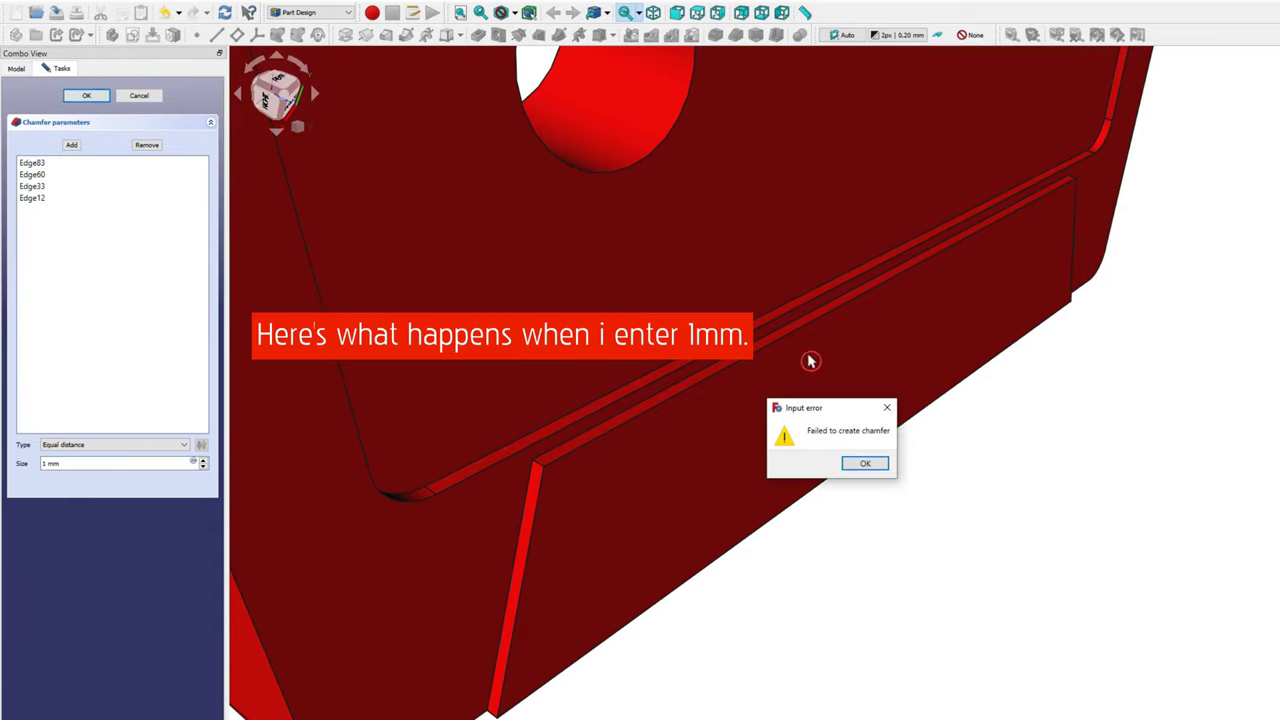
click(866, 463)
text(0.99)
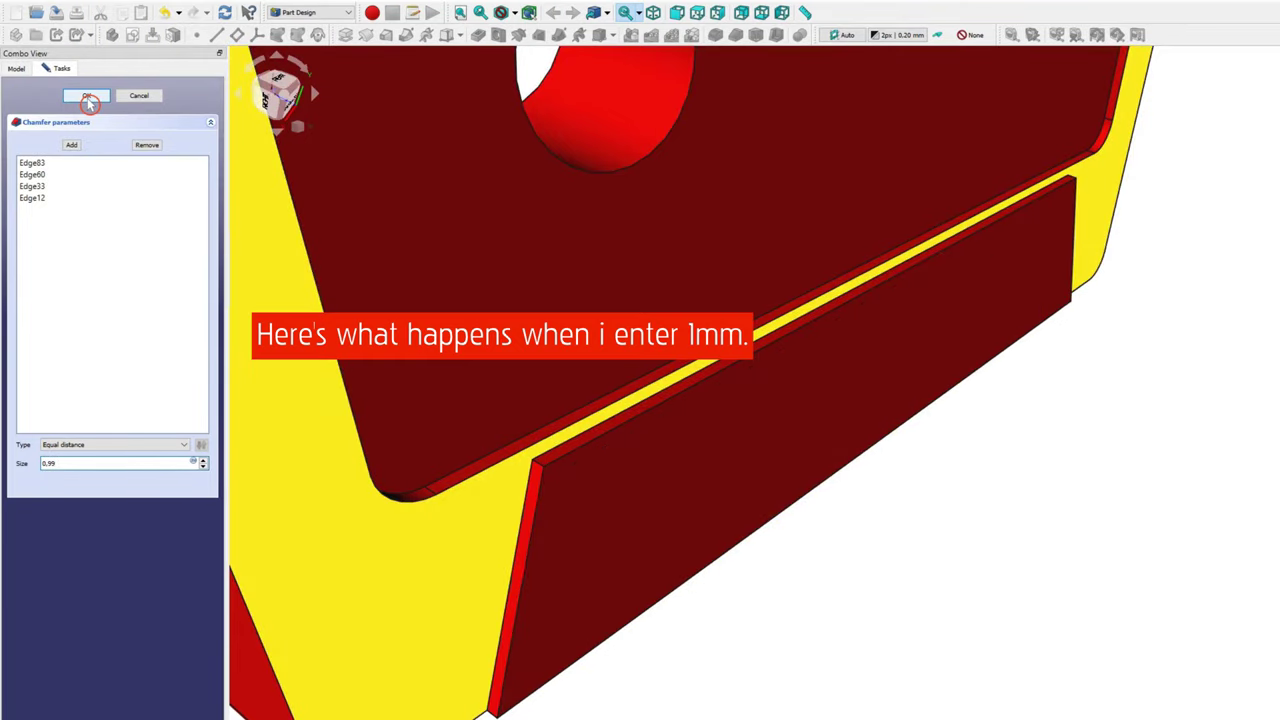
click(86, 95)
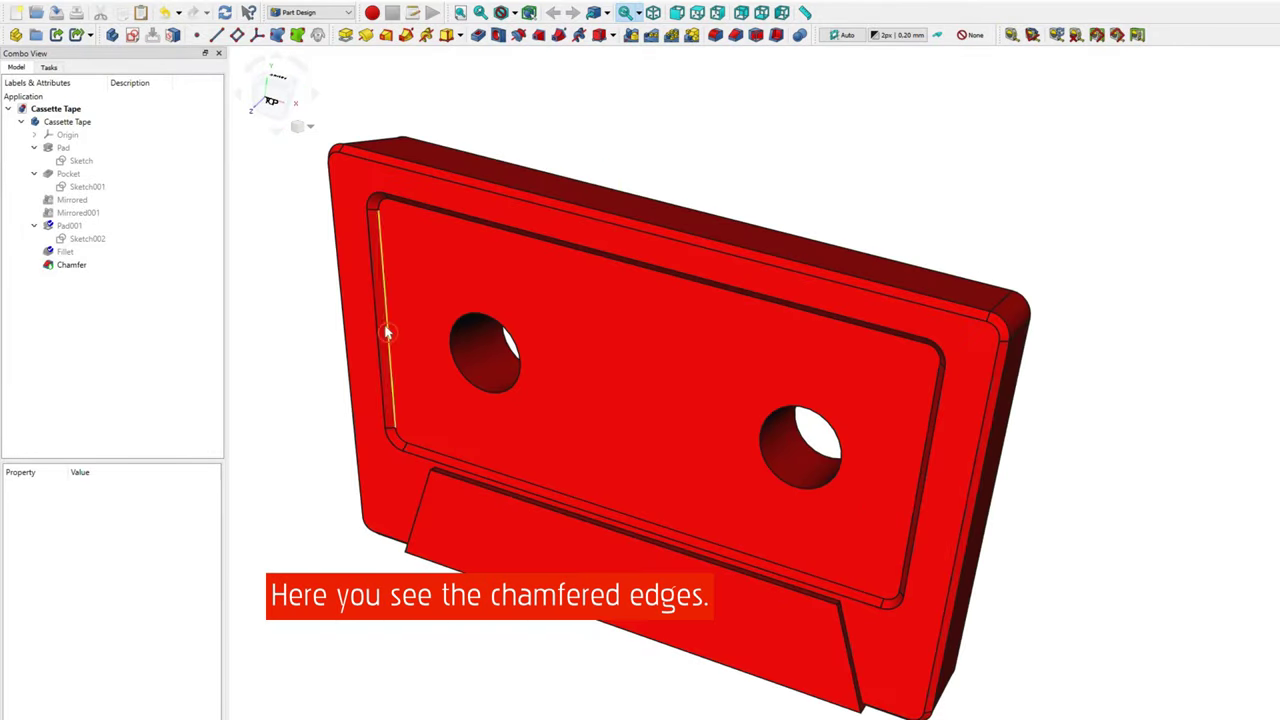
Select the left and top chamfered faces on the cassette's front rim.
click(386, 333)
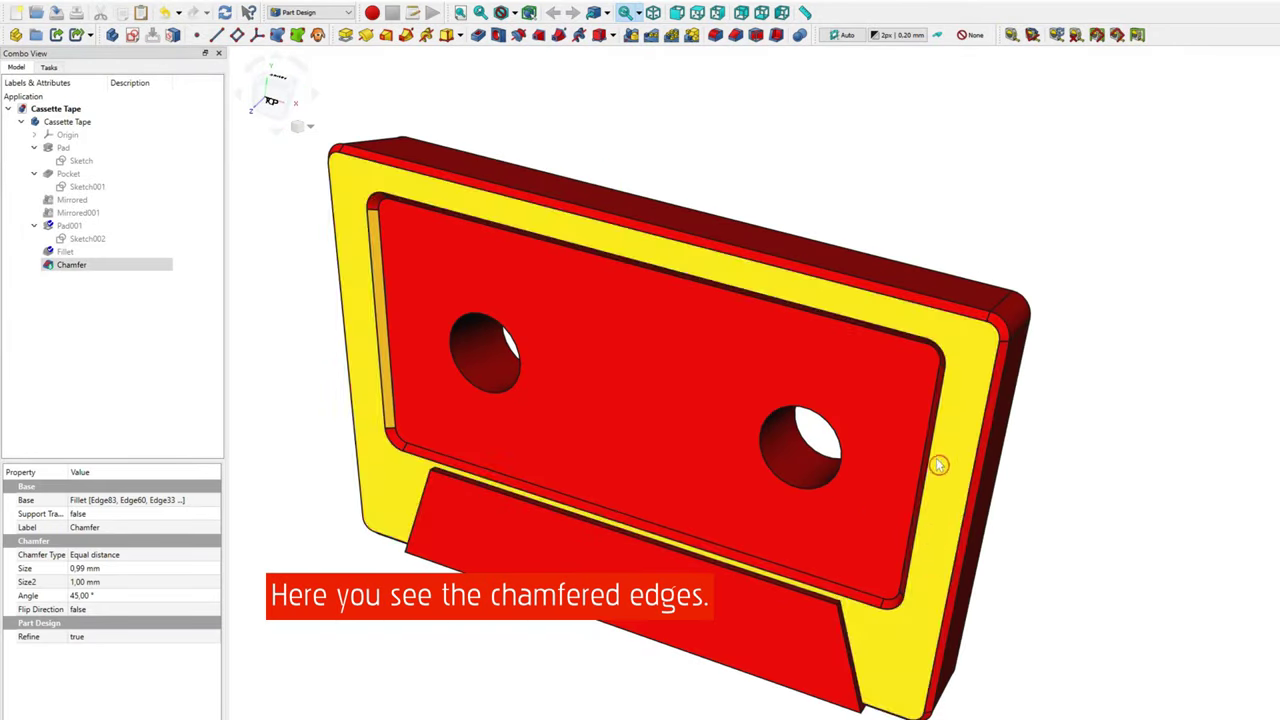
ctrl+click(818, 278)
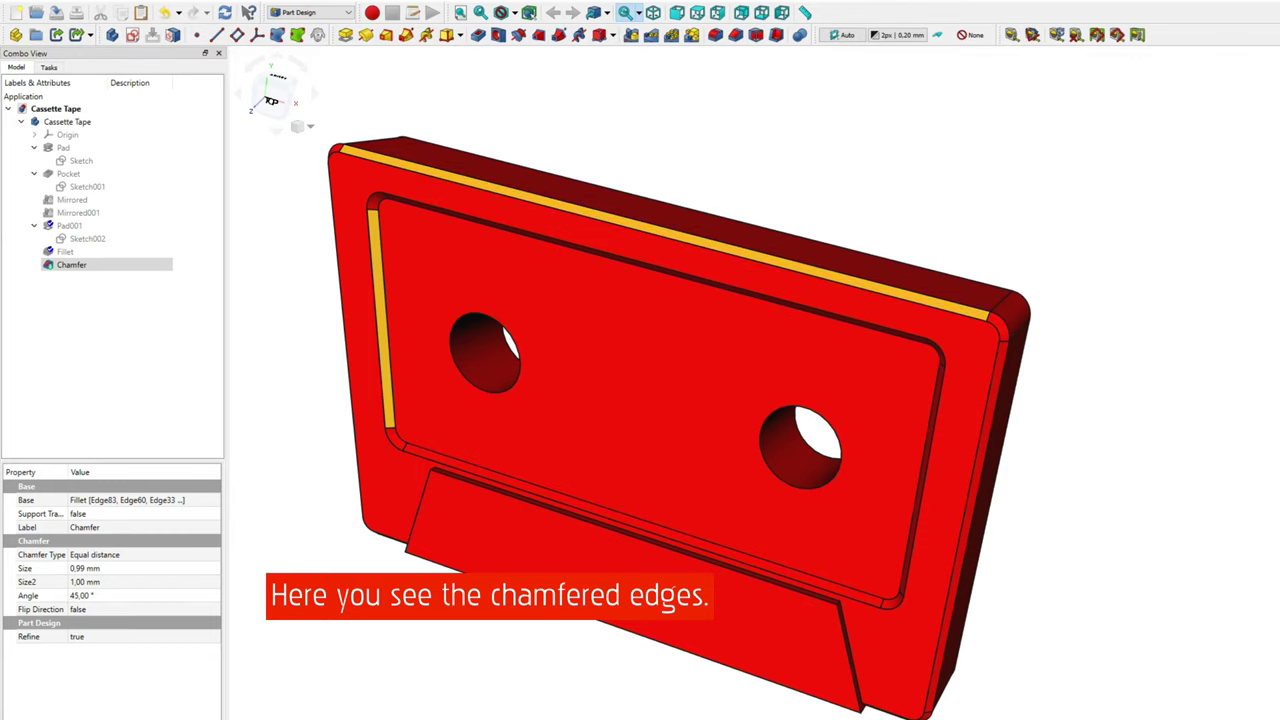